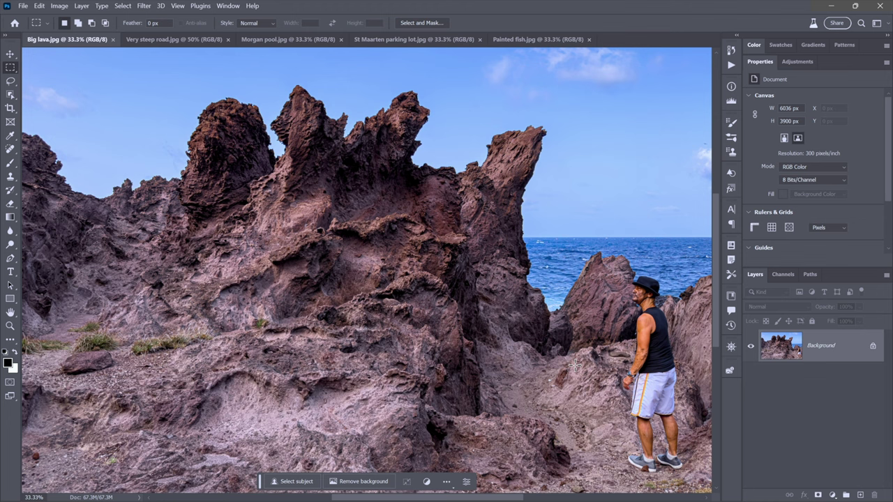
# Step: Select the man standing by the rocks with a rectangular marquee and remove him using Generative Fill with a blank prompt
pyautogui.moveTo(602, 267); pyautogui.dragTo(695, 480)
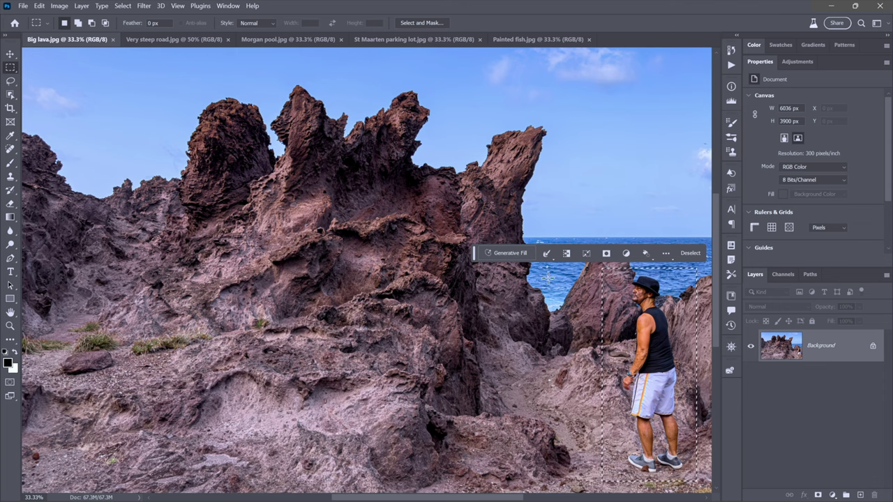
pyautogui.click(509, 254)
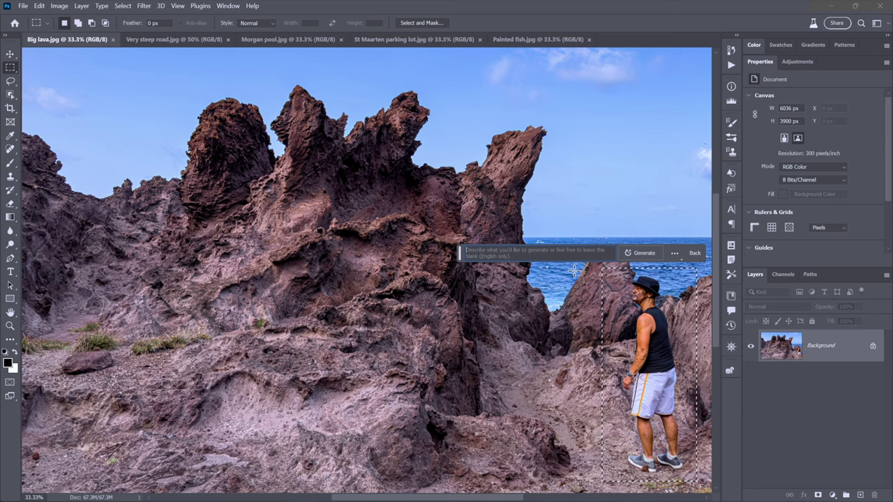
pyautogui.click(641, 253)
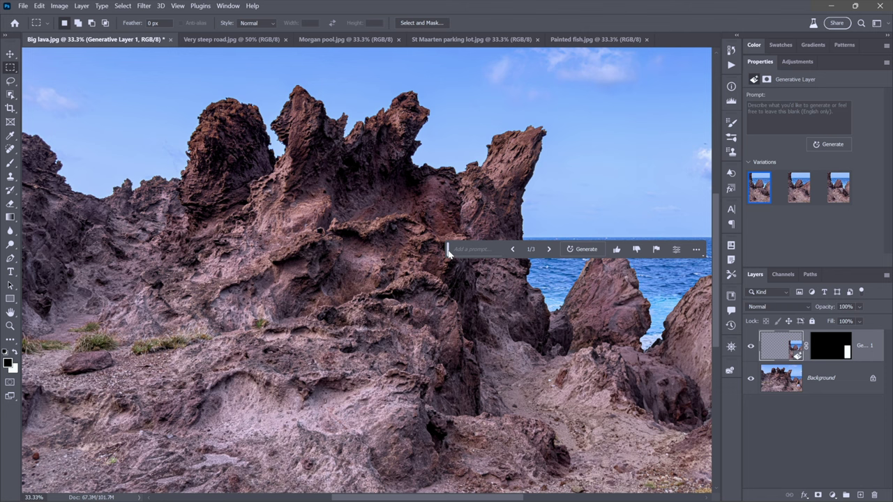
# Step: Move the contextual task bar to the lower edge of the image and pin its position
pyautogui.moveTo(449, 253); pyautogui.dragTo(281, 272)
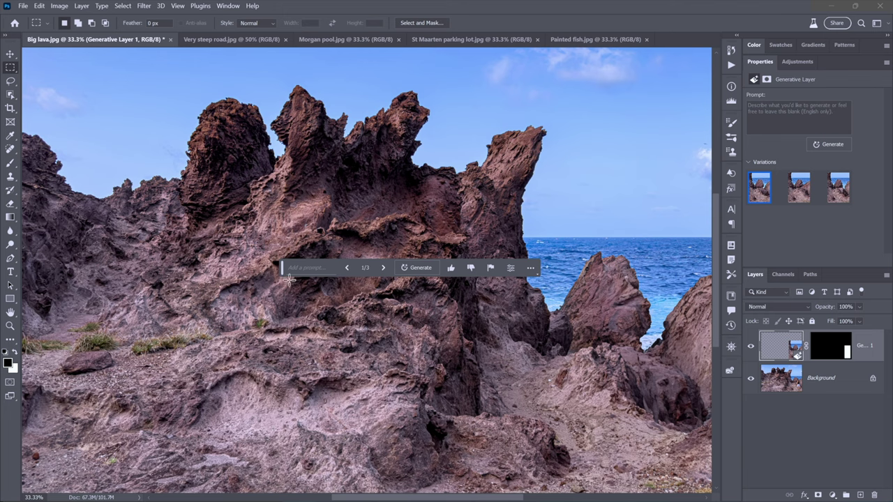
pyautogui.moveTo(283, 276); pyautogui.dragTo(235, 316)
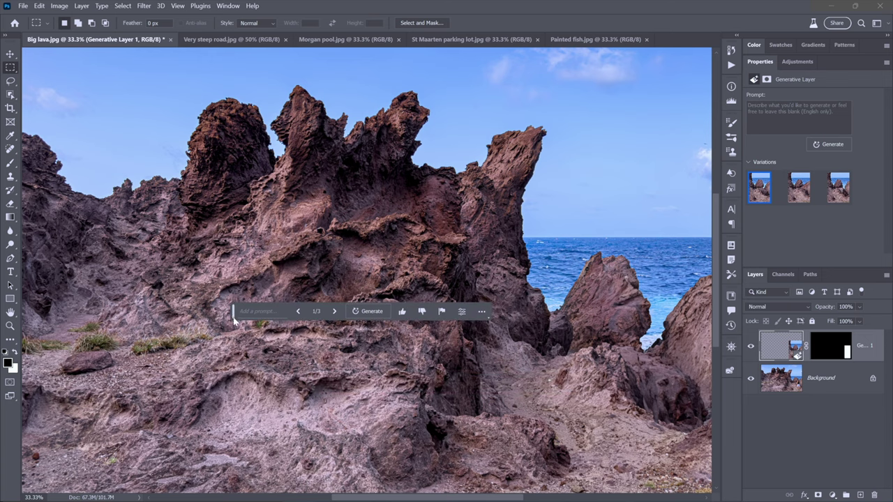
pyautogui.moveTo(235, 320); pyautogui.dragTo(244, 480)
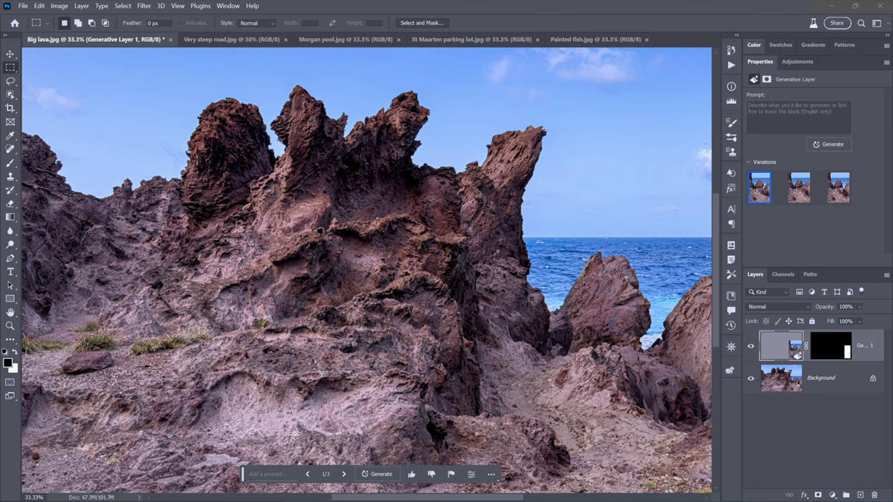
pyautogui.click(492, 475)
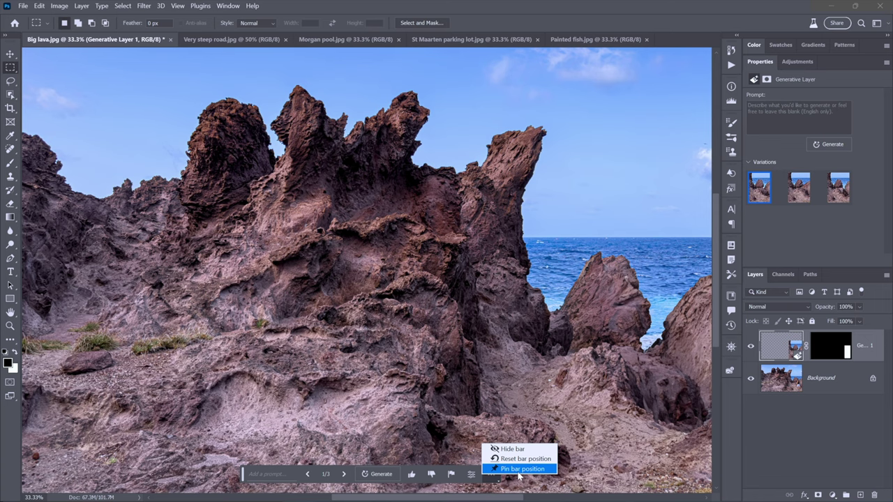
pyautogui.click(518, 472)
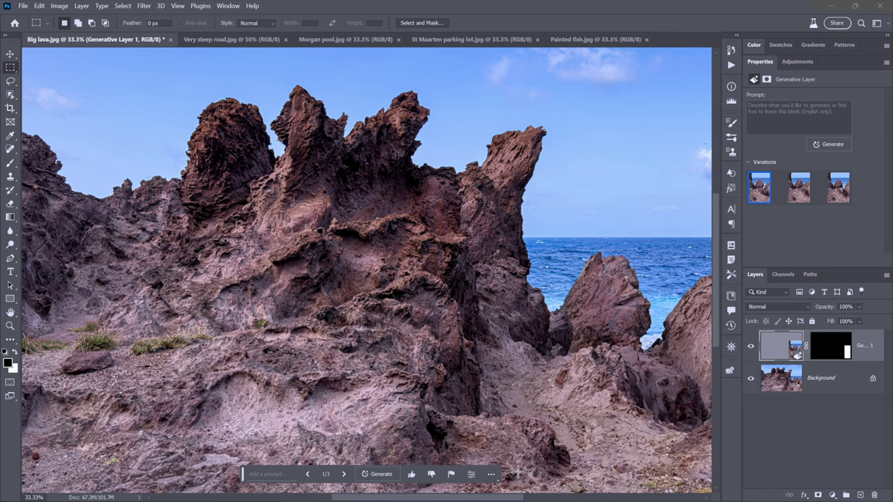
# Step: Inspect the filled area up close, compare the generated variations and choose the third one
pyautogui.keyDown('ctrl'); pyautogui.click(647, 368); pyautogui.keyUp('ctrl')
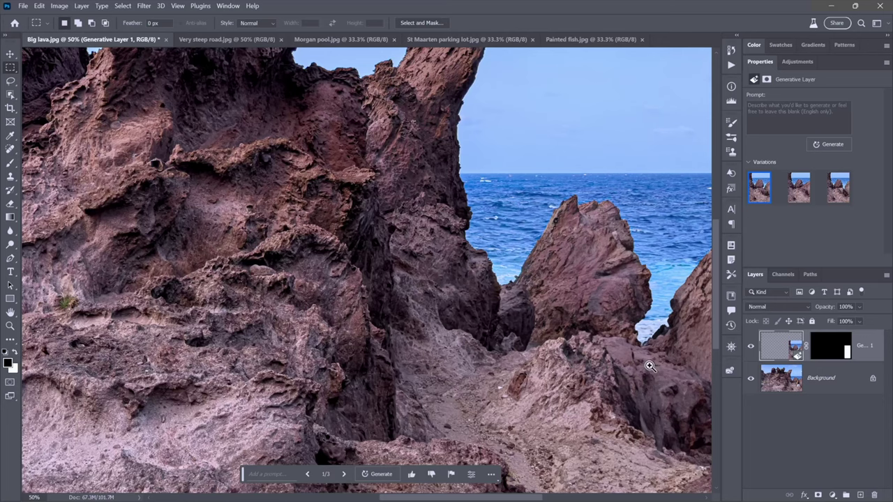
pyautogui.moveTo(649, 366); pyautogui.dragTo(542, 283)
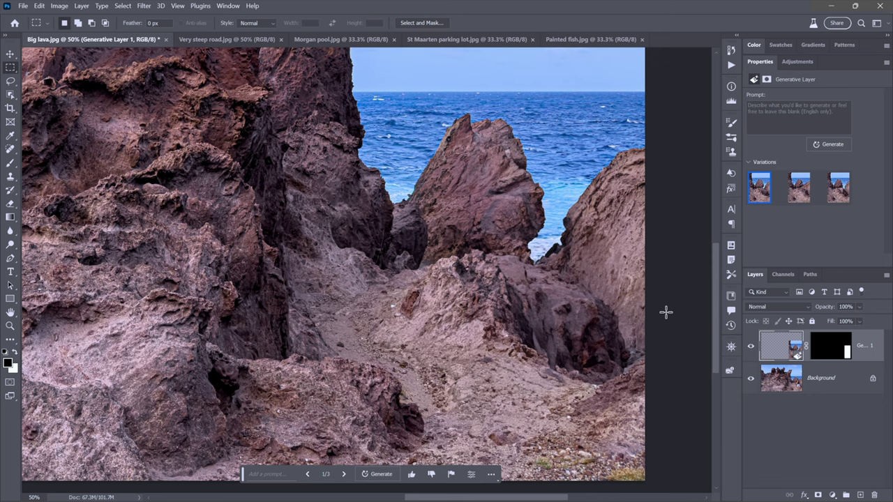
pyautogui.click(798, 198)
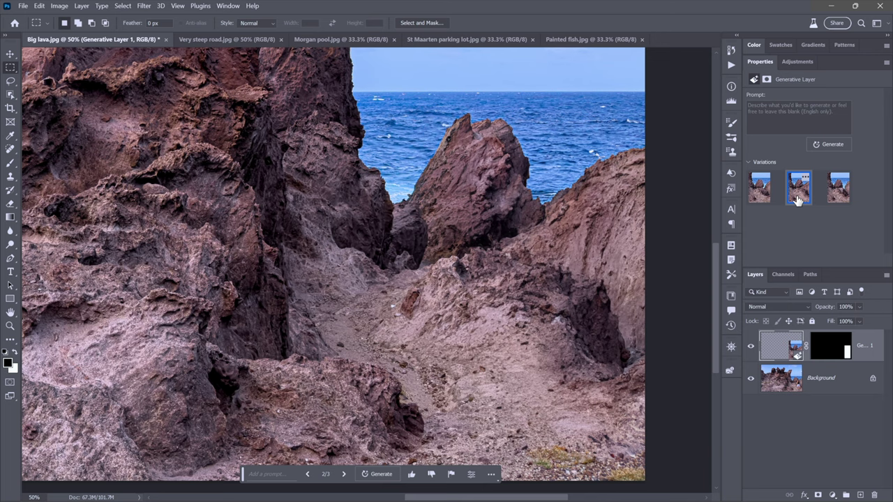
pyautogui.click(835, 201)
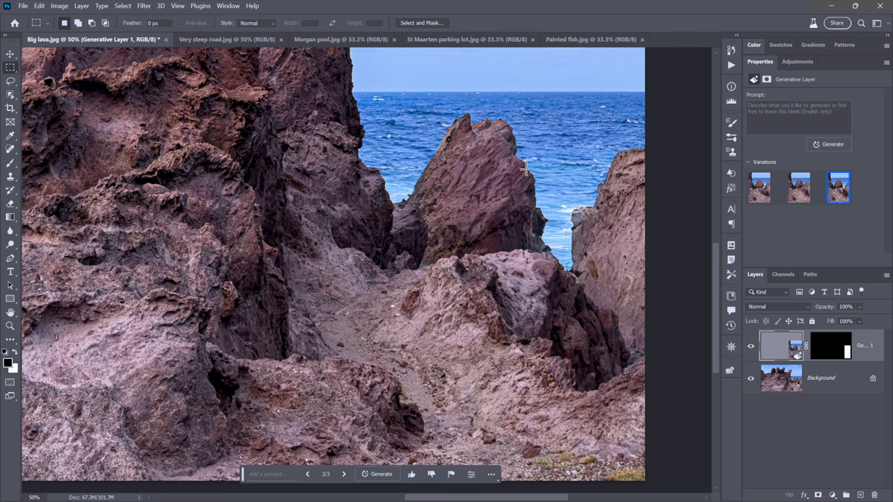
pyautogui.hotkey('ctrl', '-')
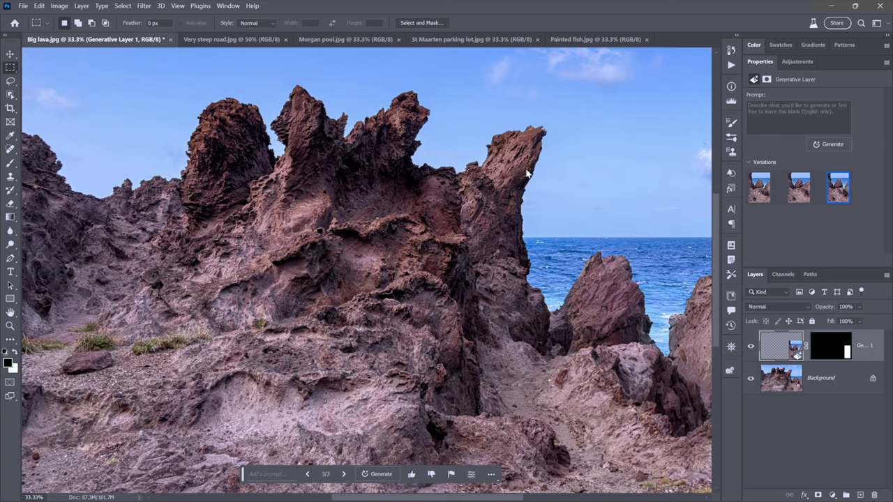
# Step: Zoom in on the grass tufts on the lava rock and choose the Remove Tool
pyautogui.click(227, 339)
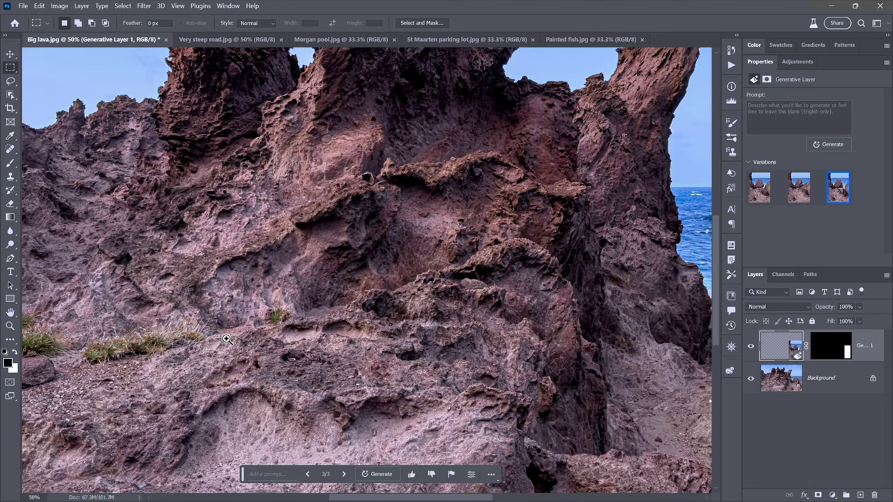
pyautogui.moveTo(225, 339); pyautogui.dragTo(365, 251)
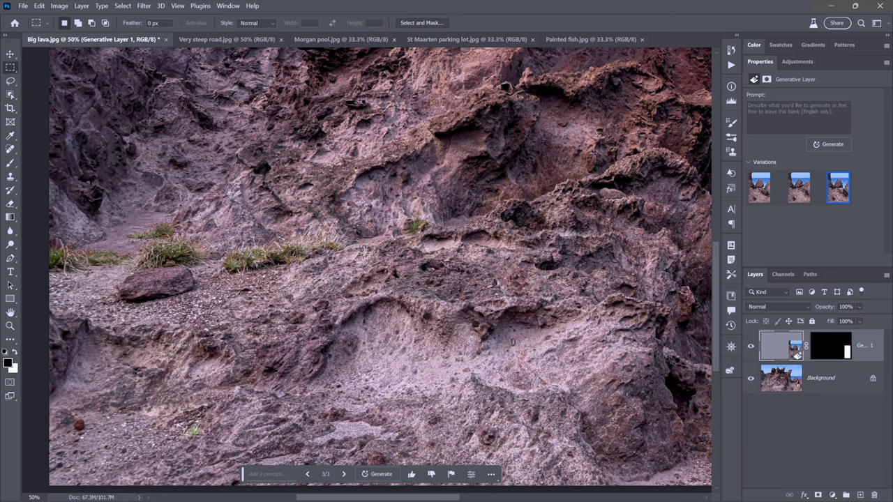
pyautogui.click(10, 153)
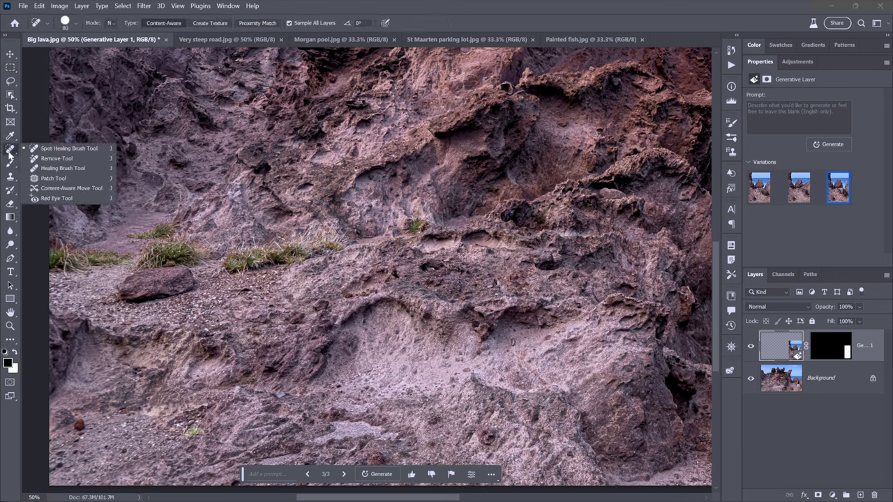
pyautogui.click(82, 159)
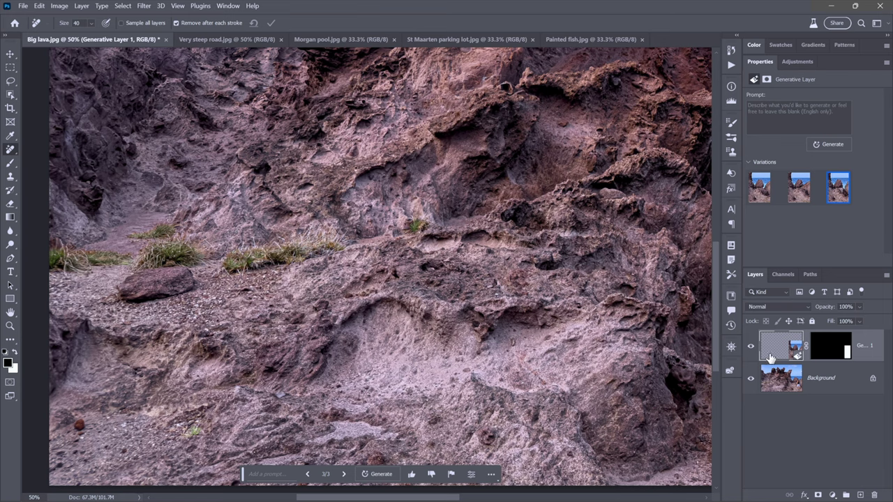
# Step: Add a new layer named "remove" above the generative layer and have the Remove Tool sample all layers
pyautogui.click(776, 383)
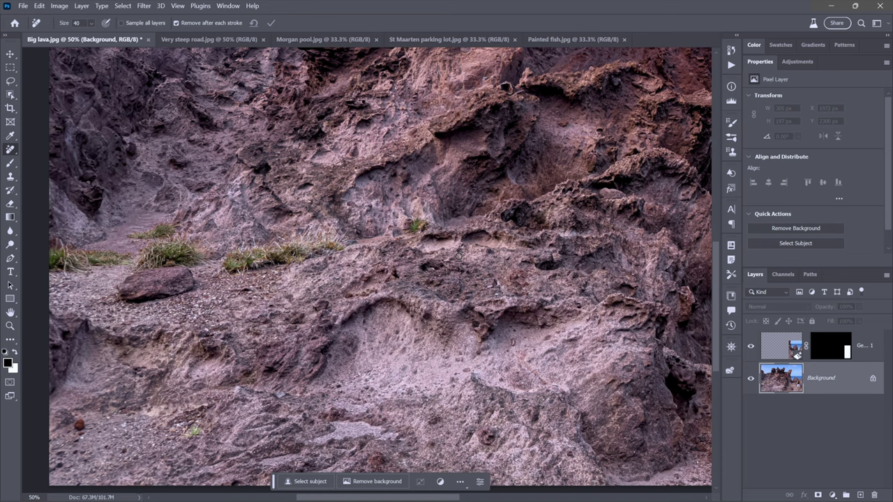
pyautogui.click(783, 352)
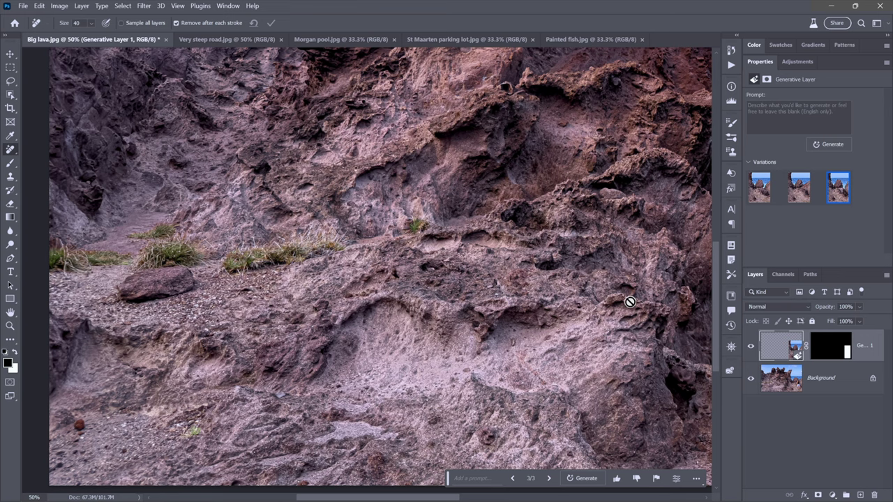
pyautogui.hotkey('ctrl', 'shift', 'n')
pyautogui.write('remogve')
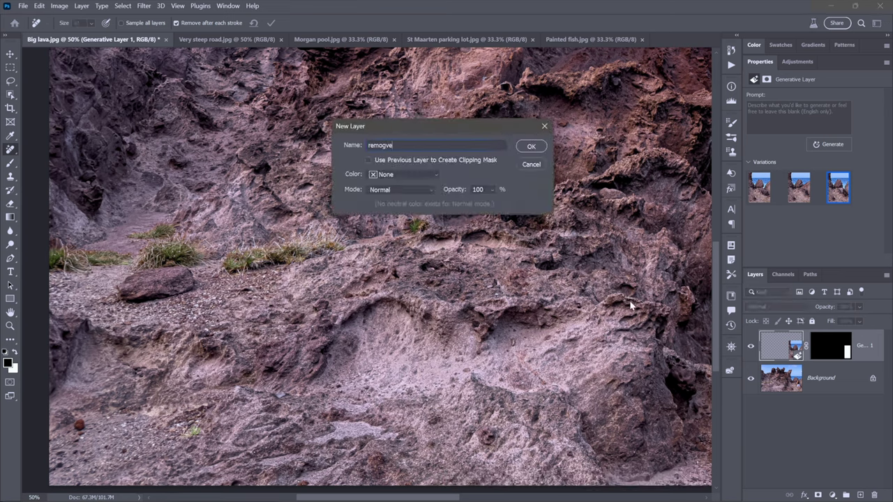
pyautogui.press('BackSpace')
pyautogui.press('BackSpace')
pyautogui.press('BackSpace')
pyautogui.write('ve')
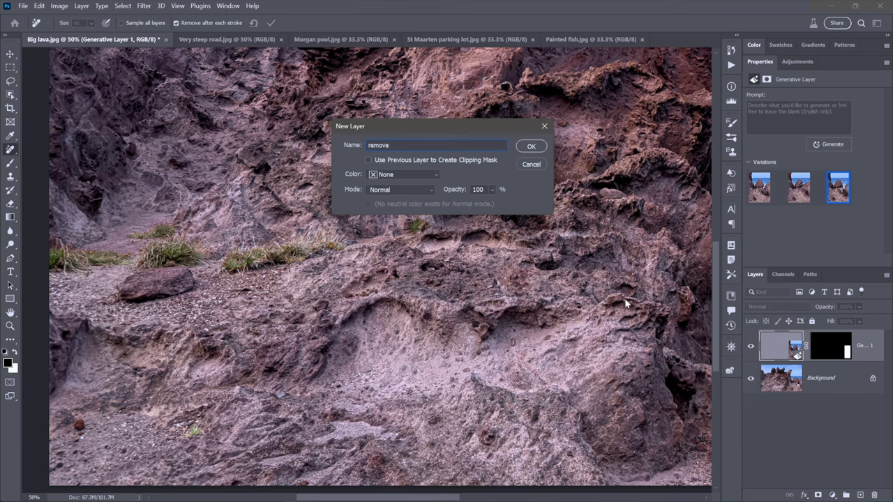
pyautogui.click(530, 147)
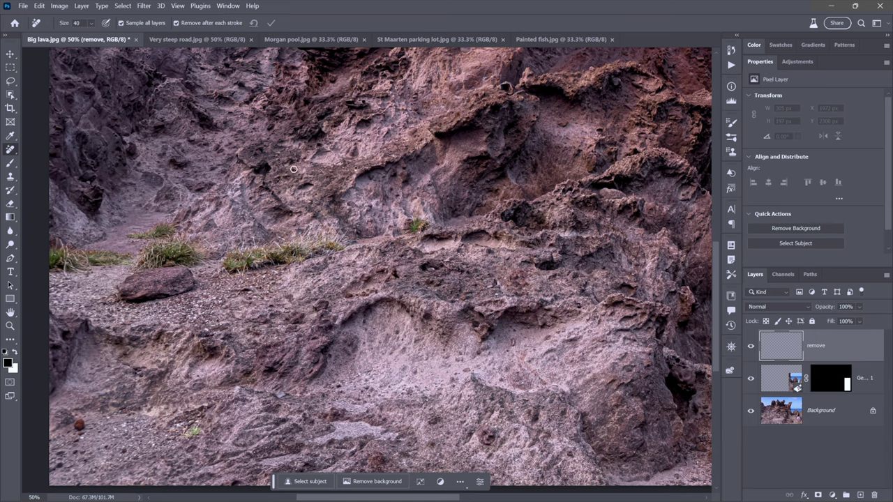
# Step: Enlarge the Remove brush to 90 and paint out the small isolated green tuft on the rock, undoing and redoing the first stroke
pyautogui.press(']')
pyautogui.press(']')
pyautogui.press(']')
pyautogui.press(']')
pyautogui.press(']')
pyautogui.moveTo(400, 227)
pyautogui.mouseDown()
pyautogui.moveTo(415, 213)
pyautogui.moveTo(438, 222)
pyautogui.moveTo(420, 235)
pyautogui.moveTo(415, 224)
pyautogui.mouseUp()
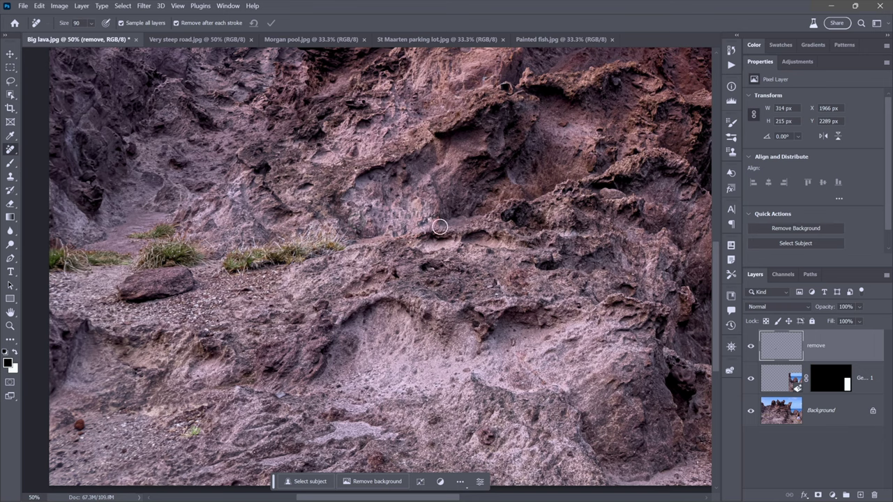
pyautogui.hotkey('ctrl', 'z')
pyautogui.moveTo(439, 225)
pyautogui.mouseDown()
pyautogui.moveTo(439, 213)
pyautogui.moveTo(413, 214)
pyautogui.moveTo(399, 230)
pyautogui.moveTo(419, 232)
pyautogui.mouseUp()
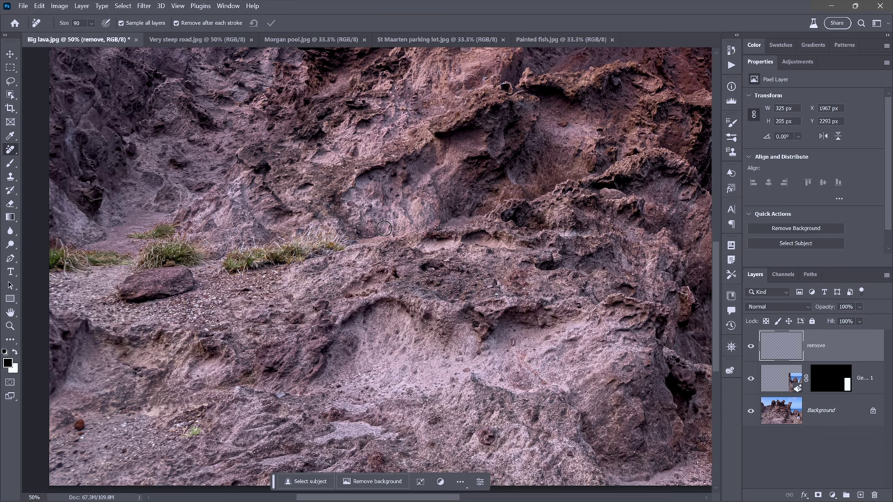
# Step: In Very steep road.jpg, lasso the blurry finger covering the corner and replace it using Generative Fill with a blank prompt
pyautogui.click(184, 40)
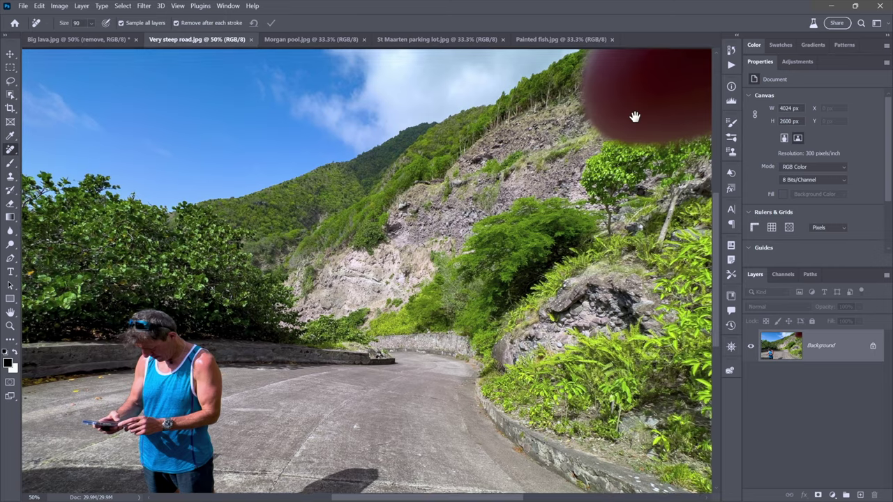
pyautogui.moveTo(633, 114); pyautogui.dragTo(550, 140)
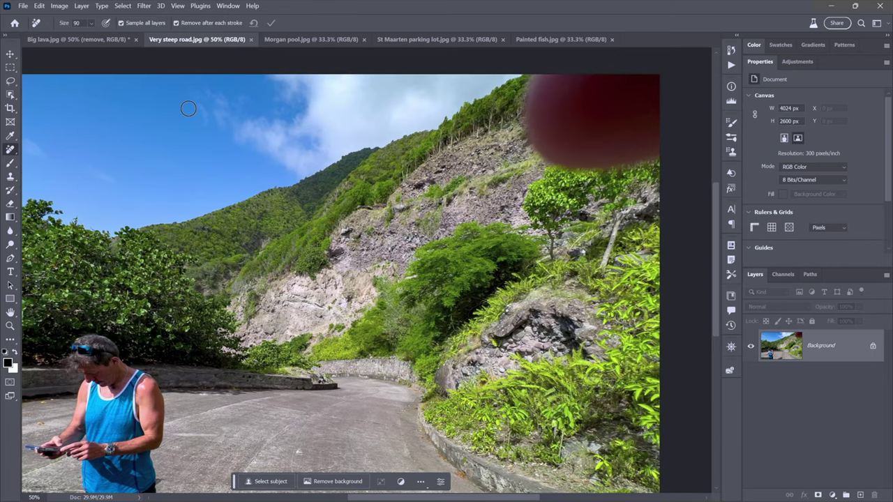
pyautogui.click(11, 81)
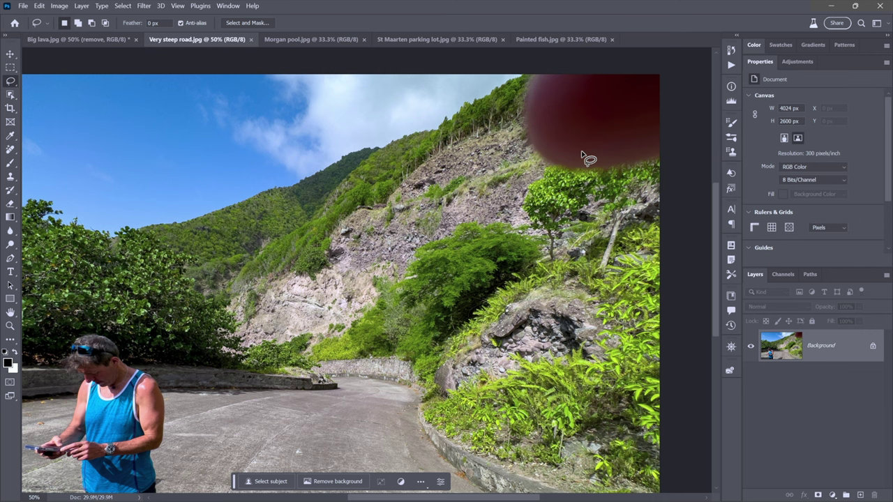
pyautogui.moveTo(677, 184)
pyautogui.mouseDown()
pyautogui.moveTo(577, 198)
pyautogui.moveTo(509, 171)
pyautogui.moveTo(492, 146)
pyautogui.moveTo(487, 110)
pyautogui.moveTo(503, 66)
pyautogui.moveTo(606, 53)
pyautogui.moveTo(664, 60)
pyautogui.moveTo(681, 180)
pyautogui.mouseUp()
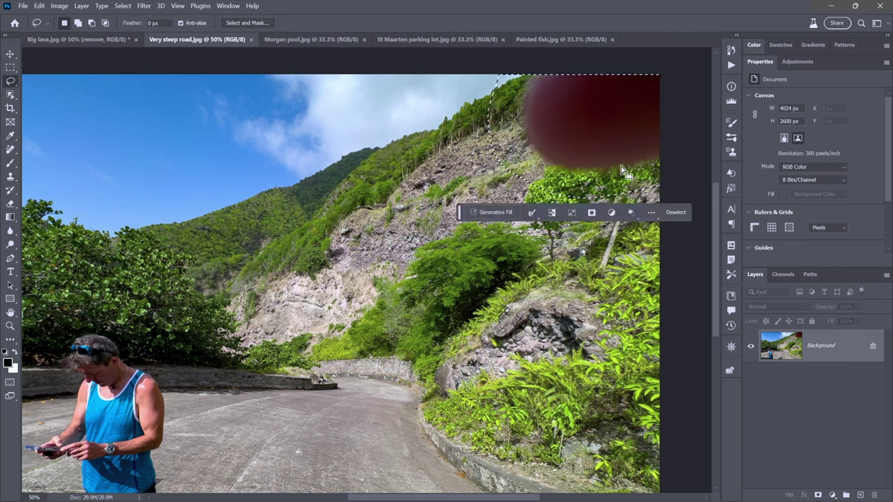
pyautogui.click(488, 212)
pyautogui.click(635, 212)
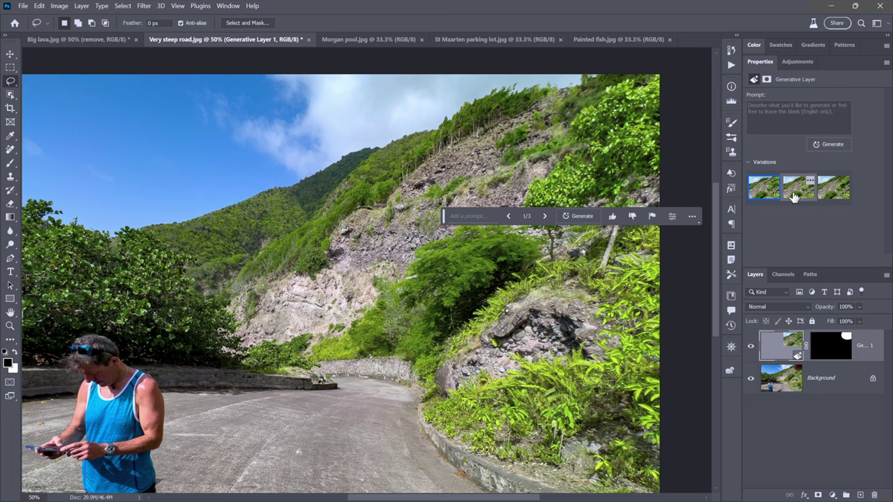
# Step: Compare the generated hillside variations and choose the second one
pyautogui.click(794, 198)
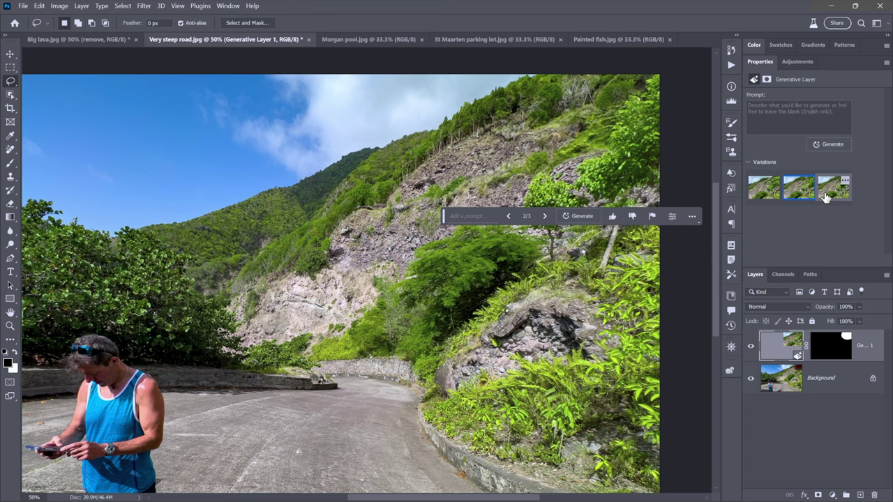
pyautogui.click(825, 198)
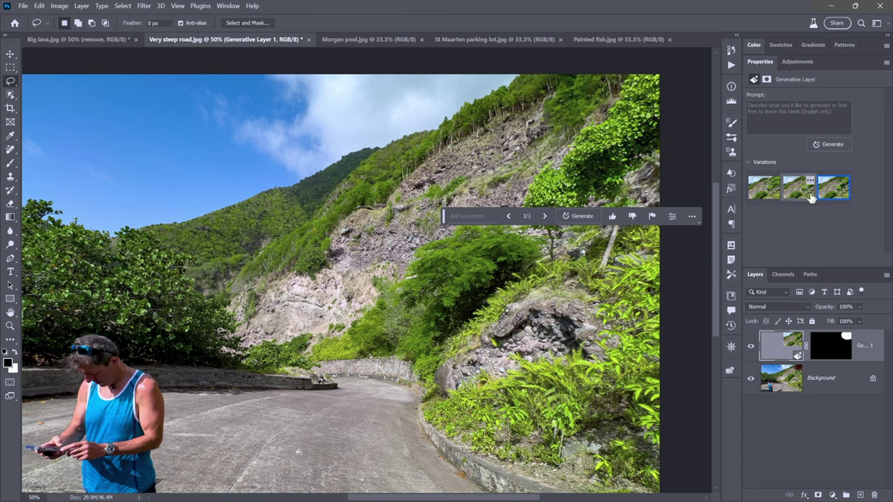
pyautogui.click(806, 199)
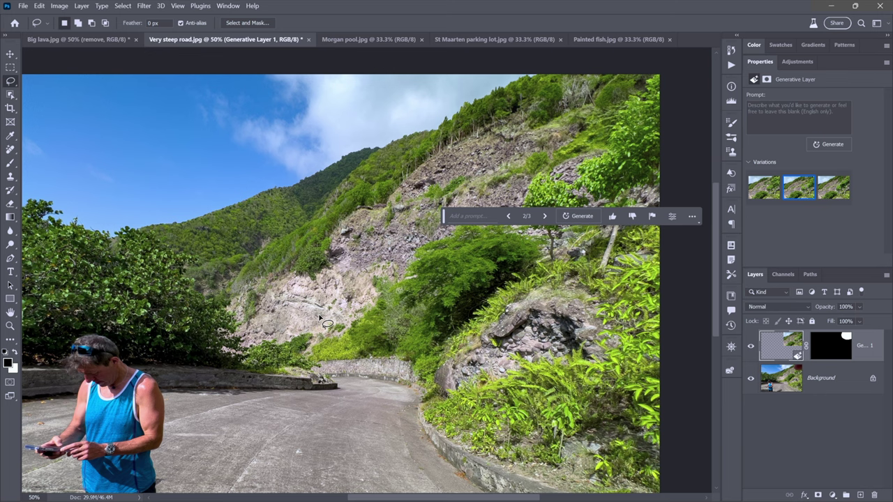
# Step: Lasso the man together with his shadow and the shadows on the road, and remove them using Generative Fill with a blank prompt
pyautogui.moveTo(167, 375); pyautogui.dragTo(265, 286)
pyautogui.keyDown('ctrl'); pyautogui.click(268, 305); pyautogui.keyUp('ctrl')
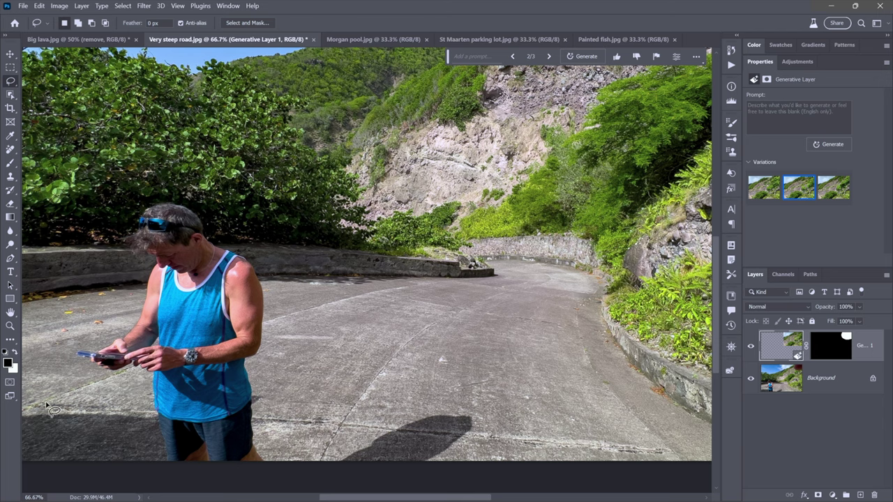
pyautogui.moveTo(35, 400); pyautogui.dragTo(84, 382)
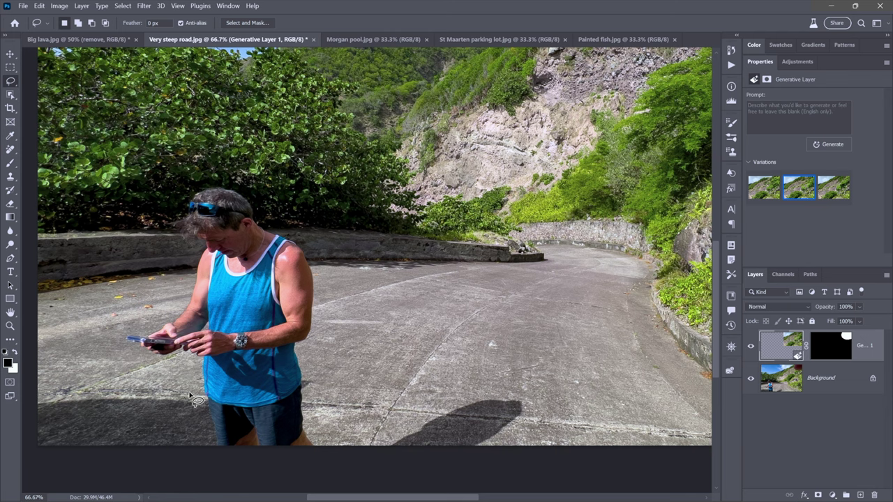
pyautogui.moveTo(189, 395)
pyautogui.mouseDown()
pyautogui.moveTo(192, 372)
pyautogui.moveTo(135, 359)
pyautogui.moveTo(115, 342)
pyautogui.moveTo(183, 277)
pyautogui.moveTo(163, 253)
pyautogui.moveTo(160, 215)
pyautogui.moveTo(185, 169)
pyautogui.moveTo(223, 166)
pyautogui.moveTo(284, 207)
pyautogui.moveTo(316, 242)
pyautogui.moveTo(332, 282)
pyautogui.moveTo(320, 419)
pyautogui.moveTo(332, 438)
pyautogui.moveTo(366, 440)
pyautogui.moveTo(437, 399)
pyautogui.moveTo(481, 389)
pyautogui.moveTo(523, 388)
pyautogui.moveTo(544, 417)
pyautogui.moveTo(505, 478)
pyautogui.moveTo(306, 494)
pyautogui.moveTo(46, 469)
pyautogui.moveTo(26, 460)
pyautogui.moveTo(25, 411)
pyautogui.mouseUp()
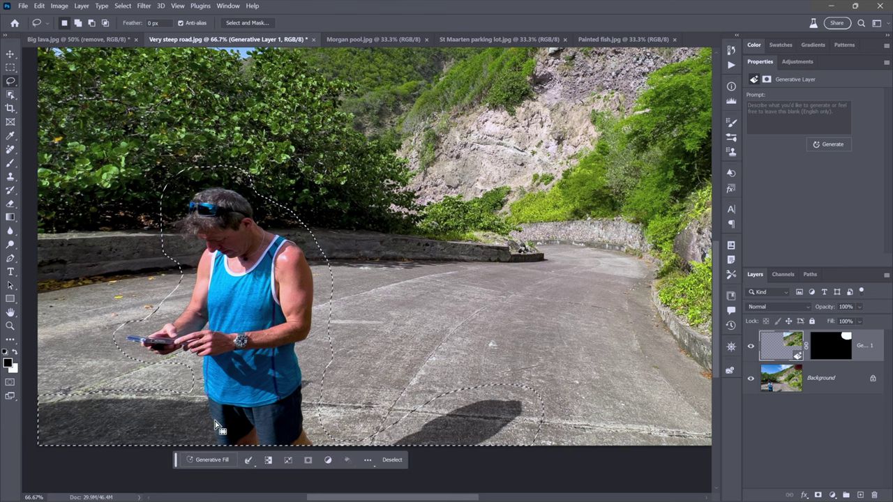
pyautogui.click(207, 460)
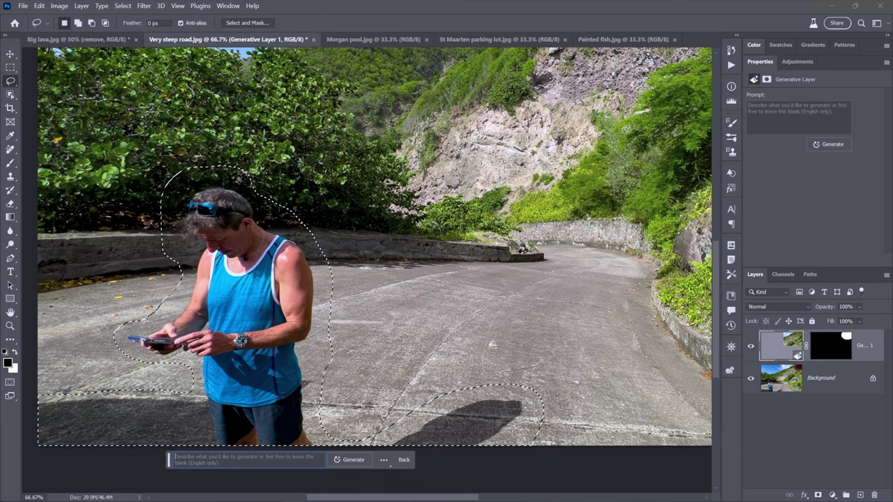
pyautogui.click(352, 460)
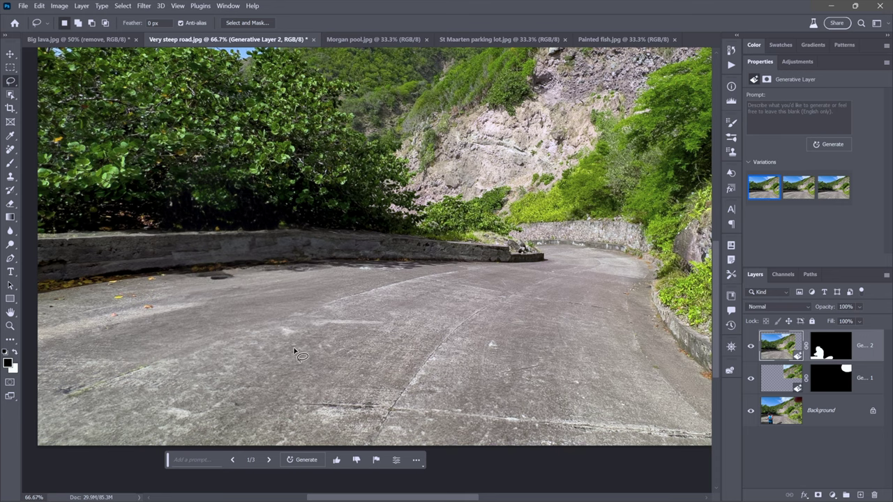
# Step: Examine the texture of the generated pavement up close and check the image's pixel dimensions in Canvas Size without changing them
pyautogui.hotkey('ctrl', 'space')
pyautogui.click(357, 426)
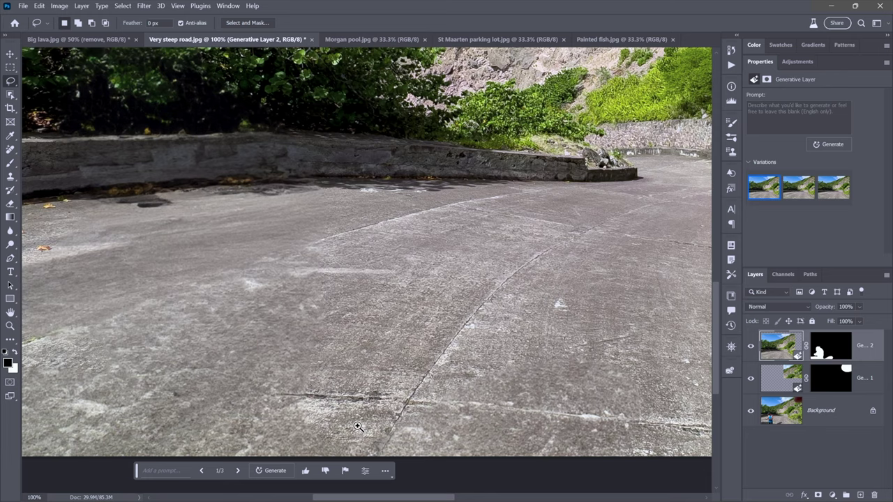
pyautogui.click(364, 429)
pyautogui.moveTo(401, 415); pyautogui.dragTo(226, 299)
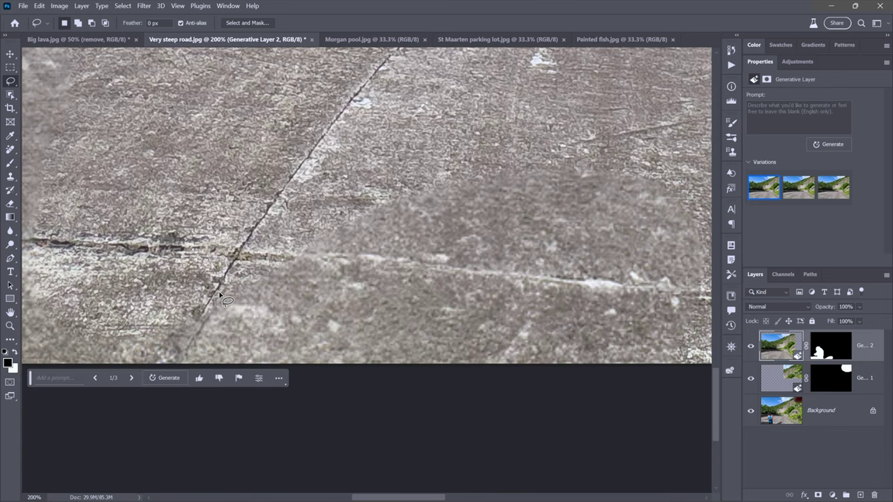
pyautogui.moveTo(482, 270); pyautogui.dragTo(399, 263)
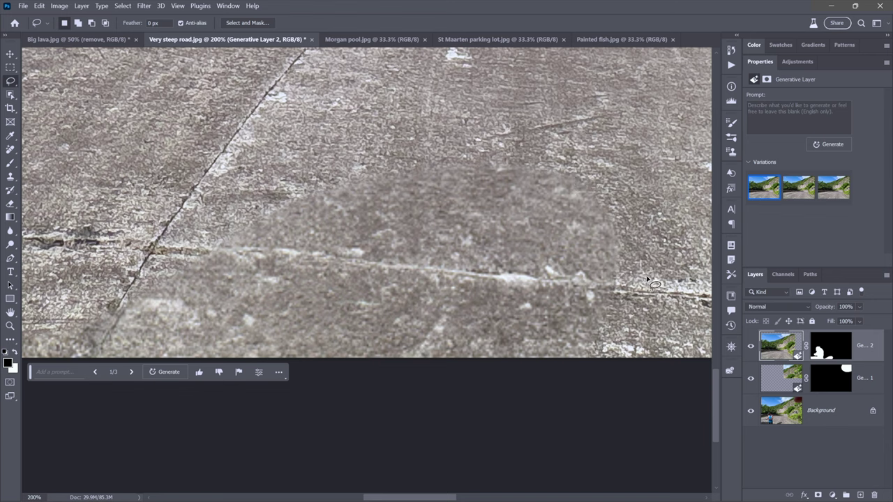
pyautogui.hotkey('ctrl', 'alt', 'c')
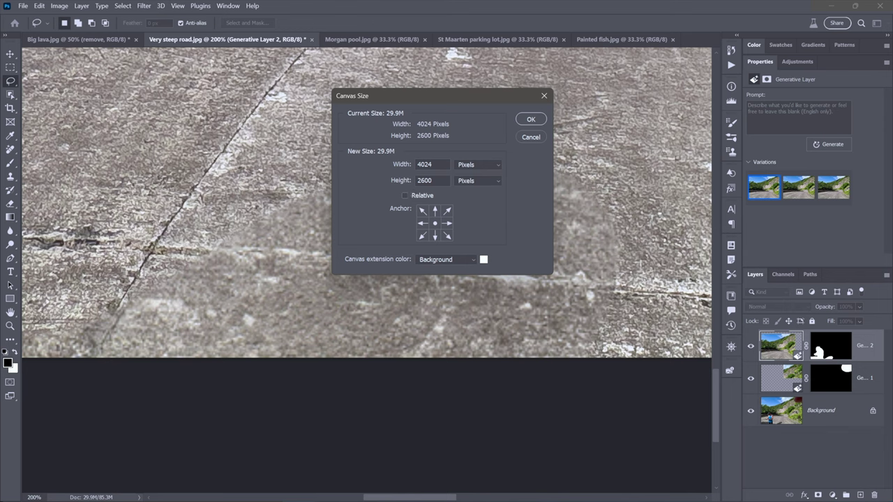
pyautogui.click(531, 138)
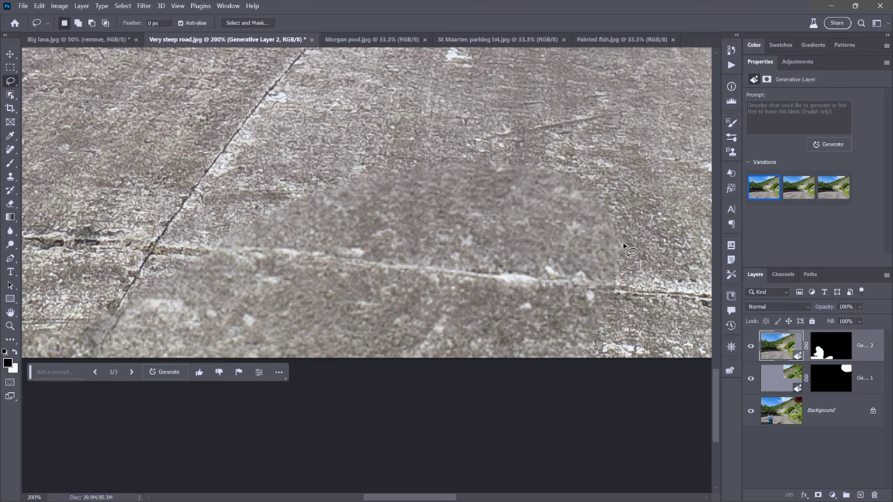
# Step: Compare the generated pavement variations and return to the first one
pyautogui.moveTo(804, 192)
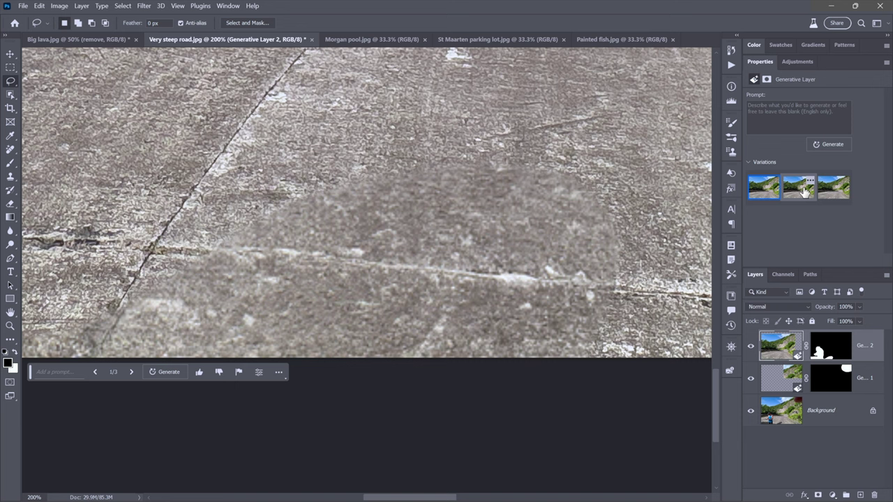
pyautogui.click(805, 194)
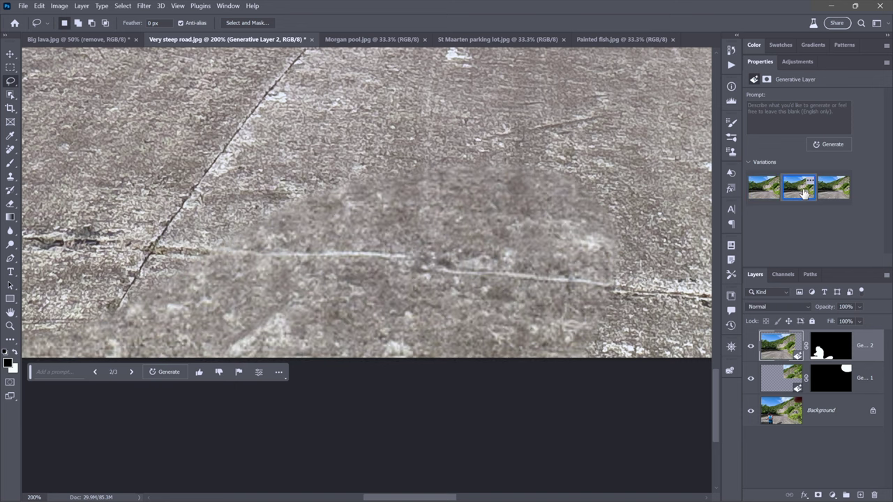
pyautogui.click(830, 196)
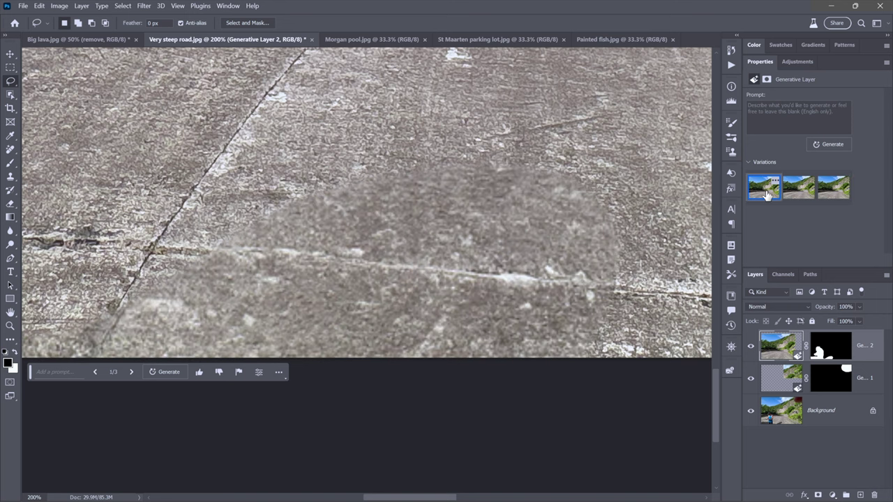
# Step: Hide Generative Layer 2, lasso only the isolated shadow on the road beside the man, and replace it using Generative Fill with a blank prompt
pyautogui.click(752, 346)
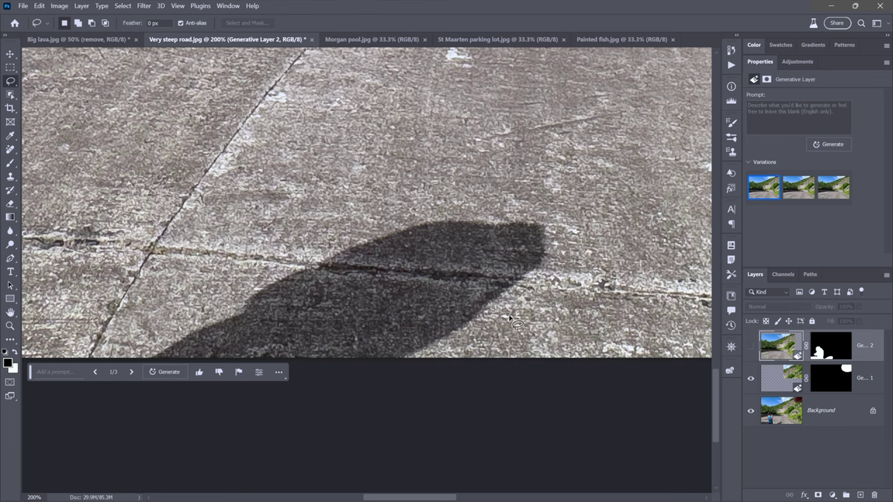
pyautogui.hscroll(-3, 446, 321)
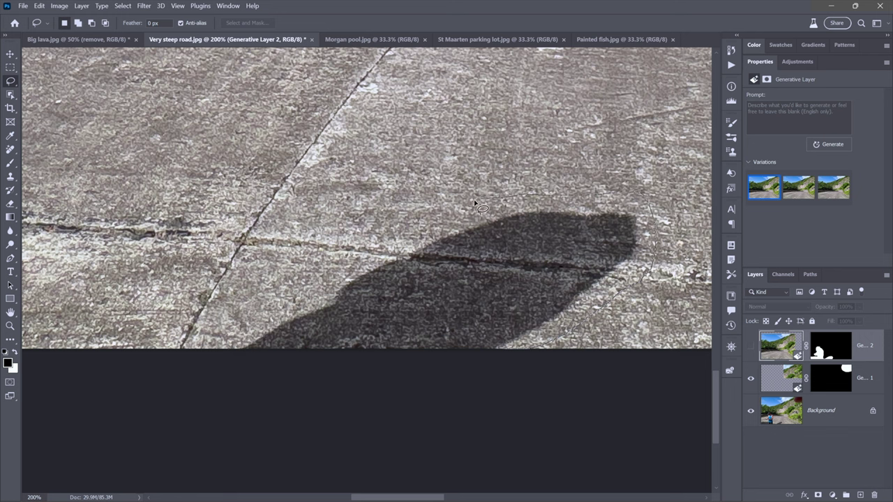
pyautogui.moveTo(286, 392); pyautogui.dragTo(292, 393)
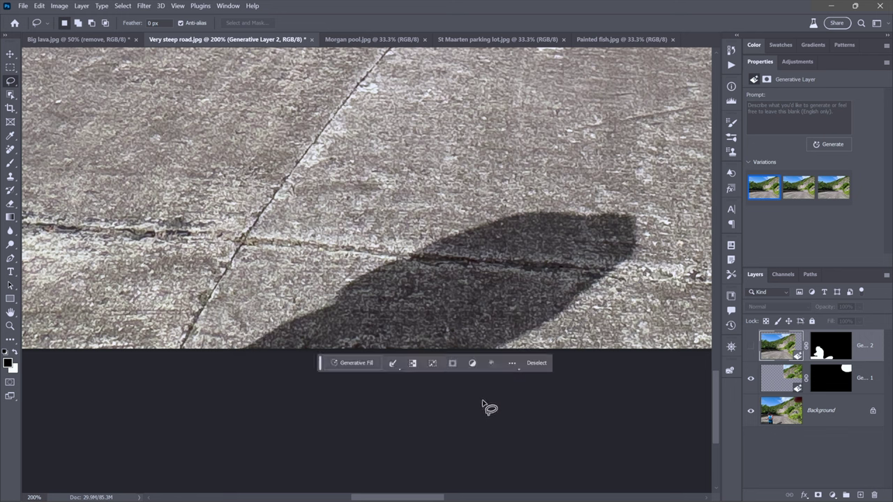
pyautogui.click(351, 363)
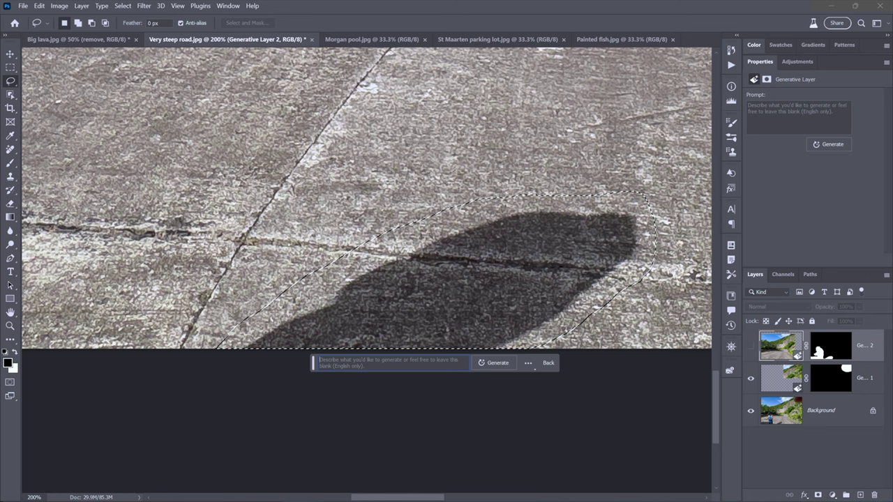
pyautogui.click(497, 364)
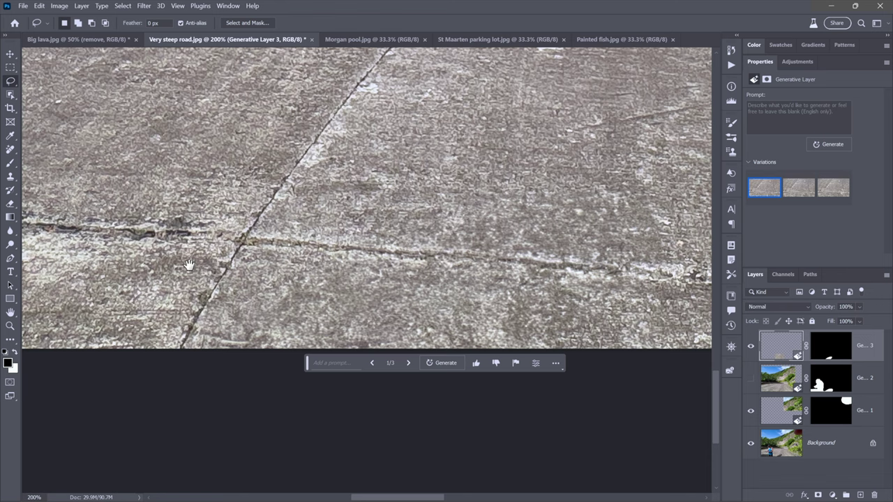
# Step: Select the man with the Object Selection tool using a rectangle about 893 × 1177 px, and view the tool's overlay options
pyautogui.moveTo(181, 259); pyautogui.dragTo(415, 326)
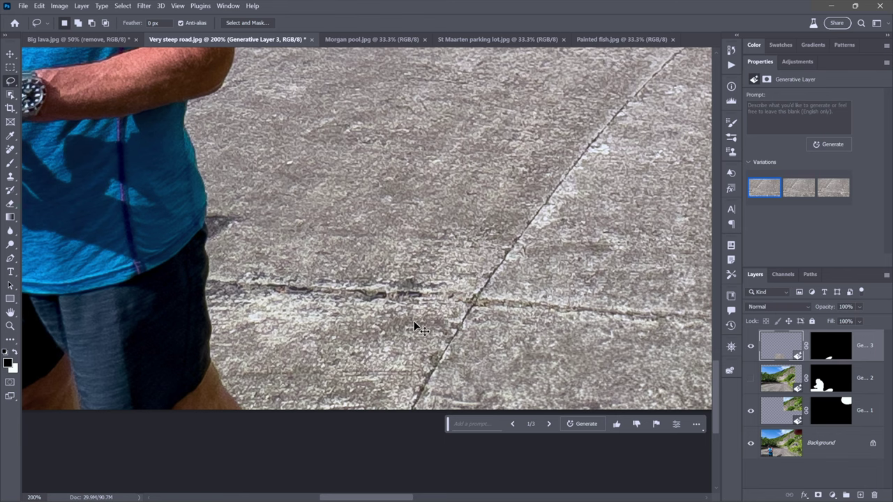
pyautogui.hotkey('ctrl', '-')
pyautogui.hotkey('ctrl', '-')
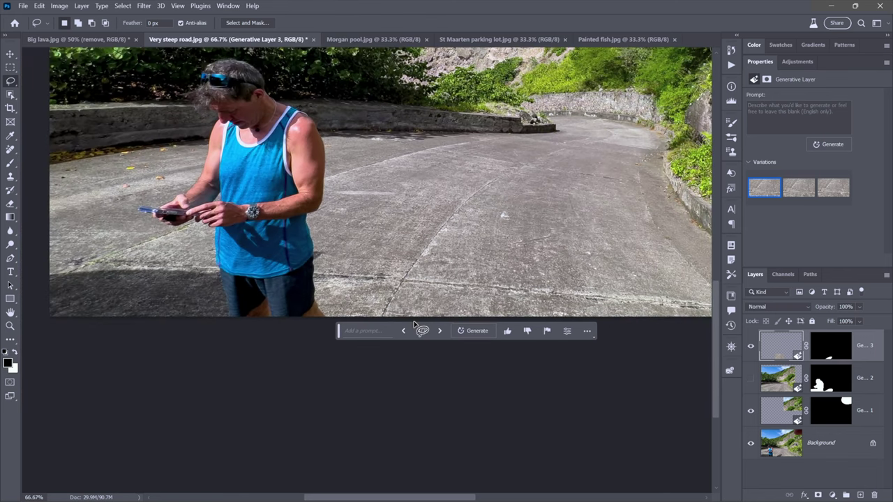
pyautogui.moveTo(305, 285); pyautogui.dragTo(270, 306)
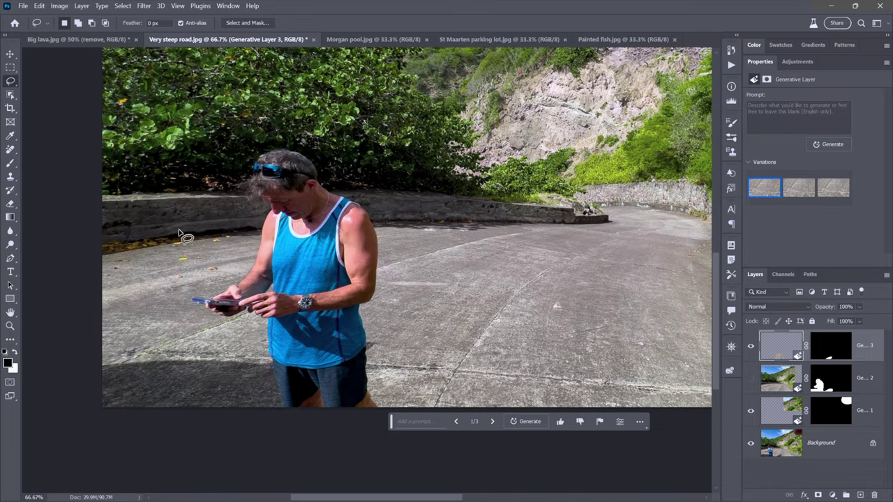
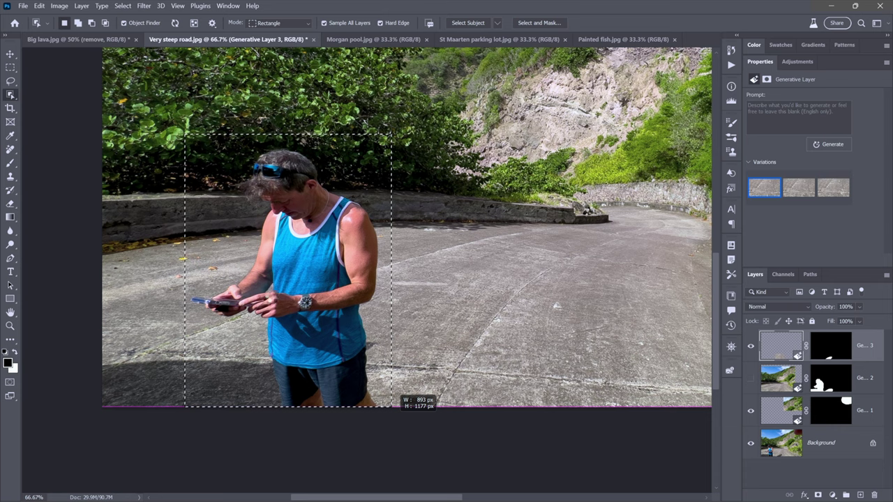
pyautogui.moveTo(391, 407); pyautogui.dragTo(392, 407)
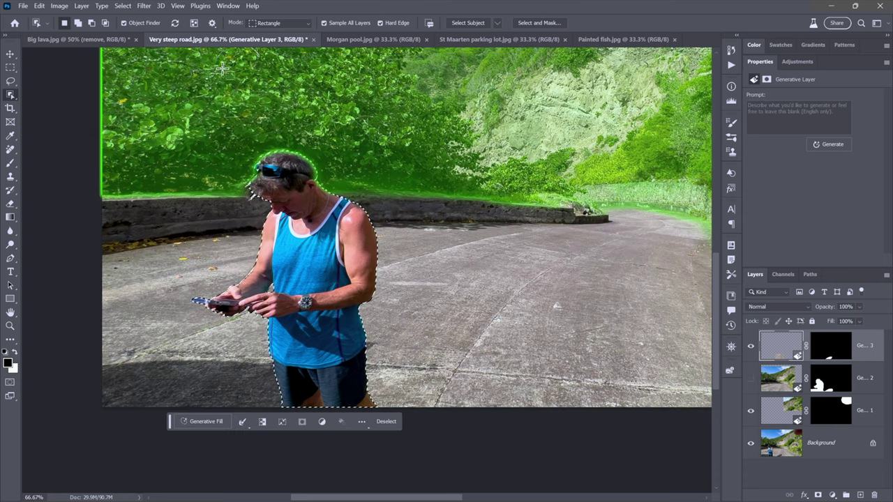
pyautogui.click(212, 23)
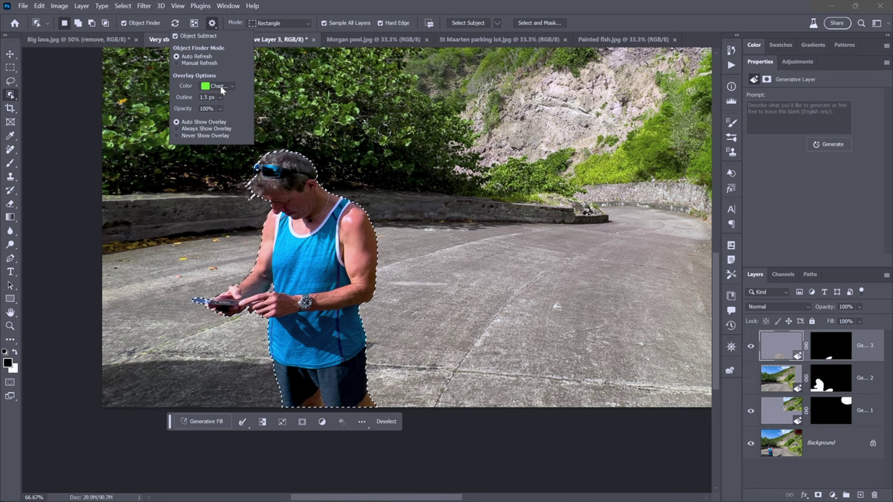
pyautogui.click(263, 72)
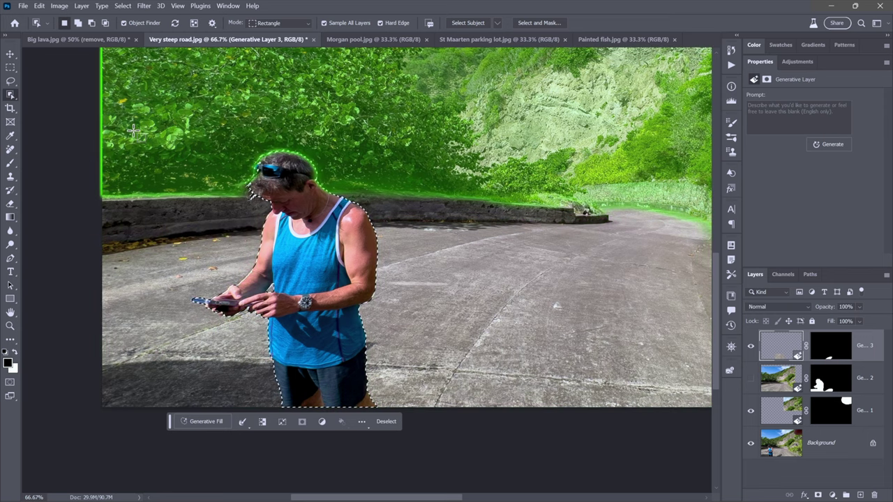
# Step: Refine the man's selection with the Lasso tool around his hands and the gap beside his arm
pyautogui.click(11, 82)
pyautogui.moveTo(224, 317)
pyautogui.mouseDown()
pyautogui.moveTo(221, 324)
pyautogui.moveTo(224, 310)
pyautogui.mouseUp()
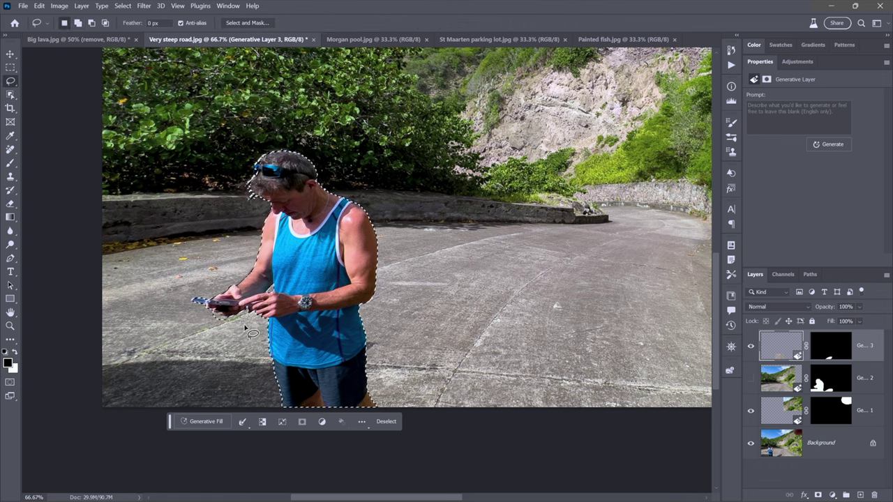
pyautogui.moveTo(263, 299); pyautogui.dragTo(269, 280)
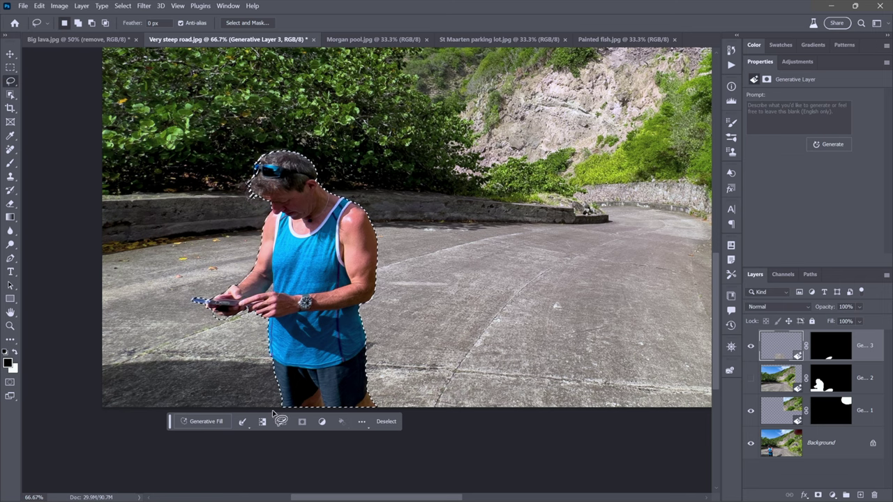
# Step: Try to remove the tightly selected man using Generative Fill with a blank prompt, inspect the leftover edges and undo the fill
pyautogui.click(207, 422)
pyautogui.click(343, 422)
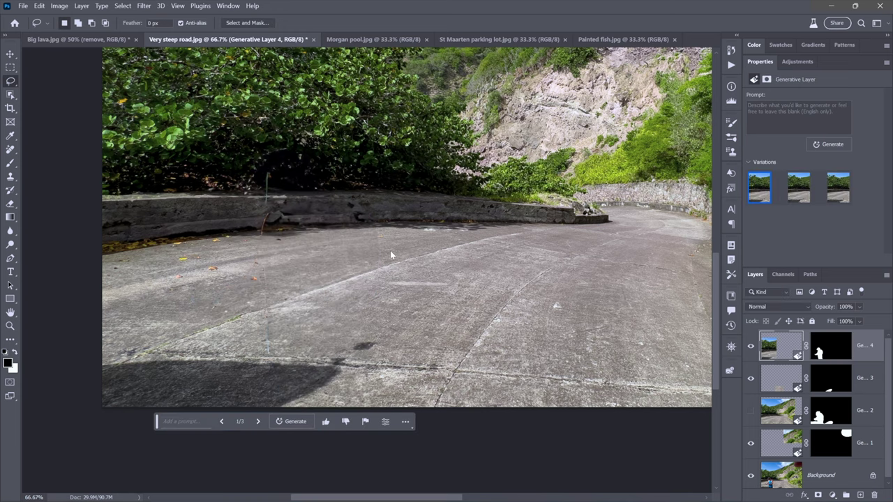
pyautogui.click(259, 256)
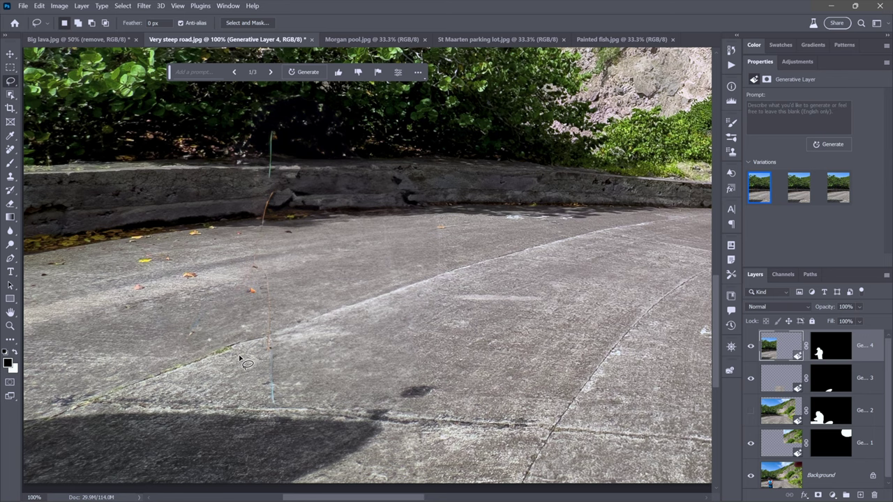
pyautogui.hotkey('ctrl', 'z')
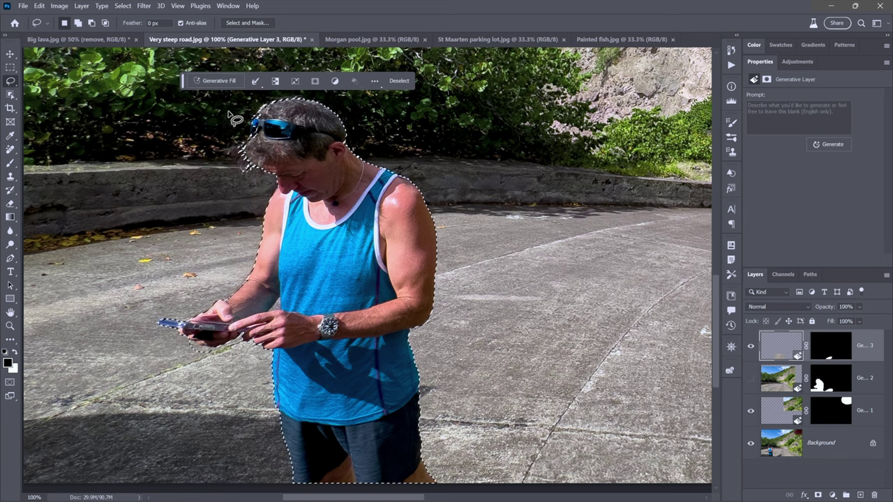
# Step: Expand the selection around the man by 20 pixels, remove him using Generative Fill with a blank prompt, and inspect the filled pavement
pyautogui.click(256, 81)
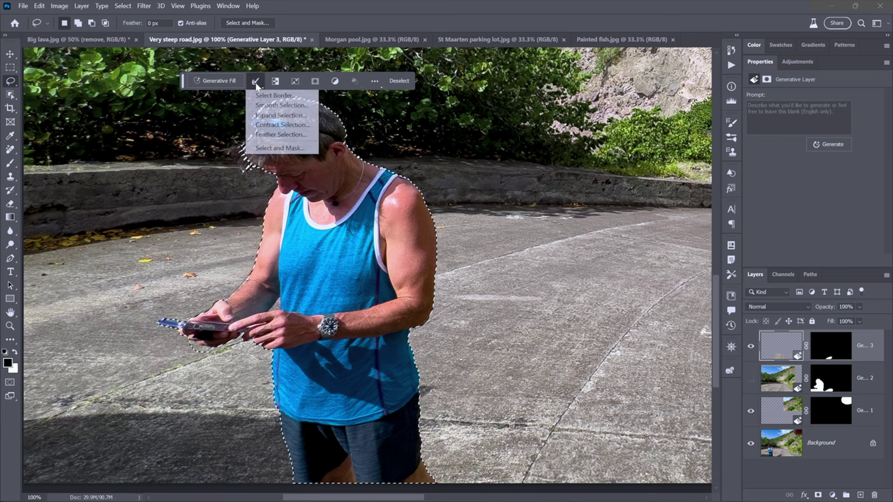
pyautogui.click(275, 115)
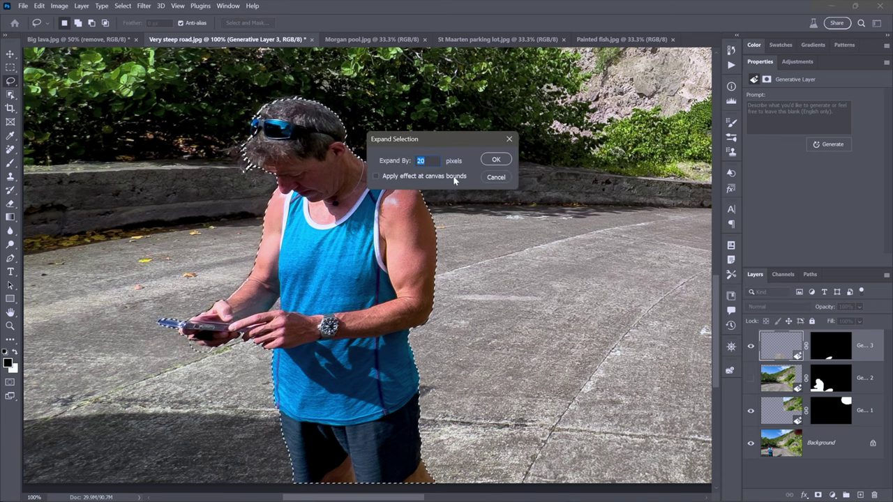
pyautogui.click(493, 160)
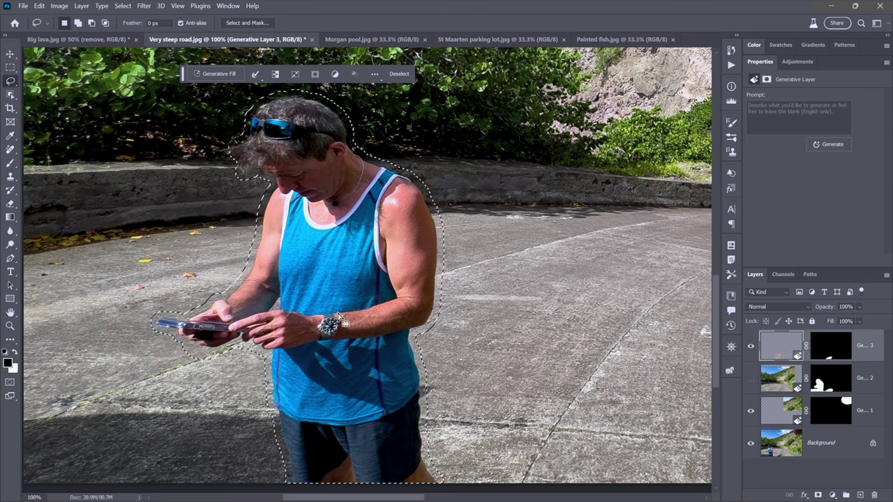
pyautogui.moveTo(144, 377)
pyautogui.mouseDown()
pyautogui.moveTo(251, 174)
pyautogui.moveTo(234, 129)
pyautogui.moveTo(240, 96)
pyautogui.mouseUp()
pyautogui.click(215, 73)
pyautogui.click(405, 74)
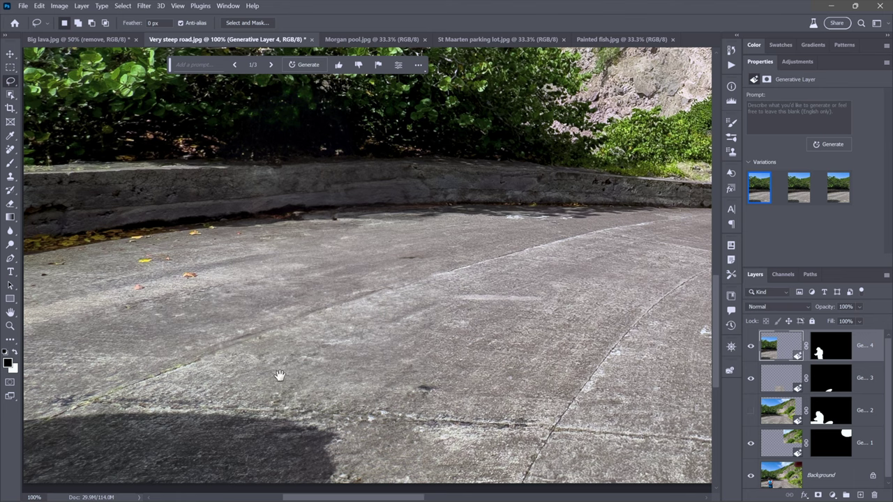
pyautogui.scroll(1, 388, 339)
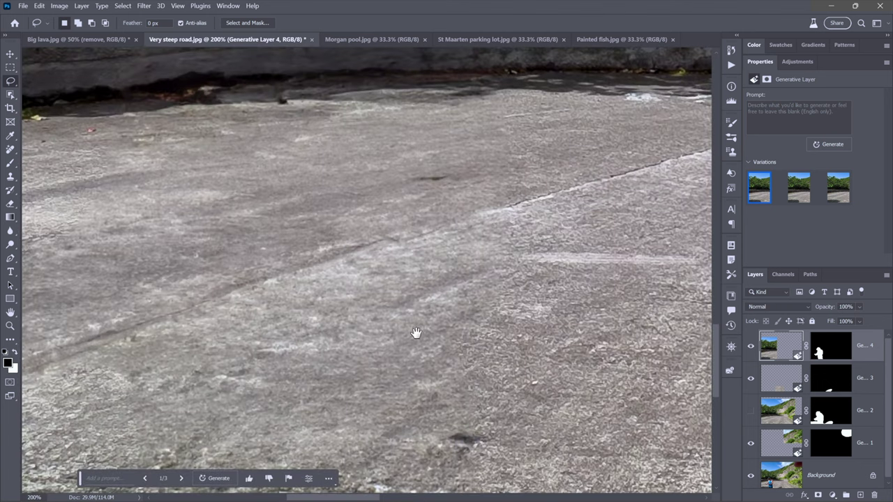
# Step: Examine the filled pavement up close, compare the variations and set the road's generative layer to the third one
pyautogui.moveTo(416, 333); pyautogui.dragTo(345, 203)
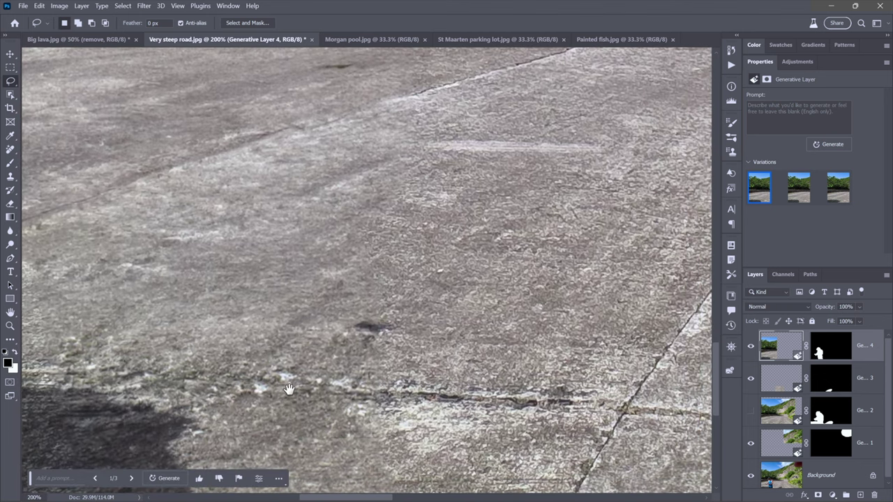
pyautogui.moveTo(288, 389); pyautogui.dragTo(287, 307)
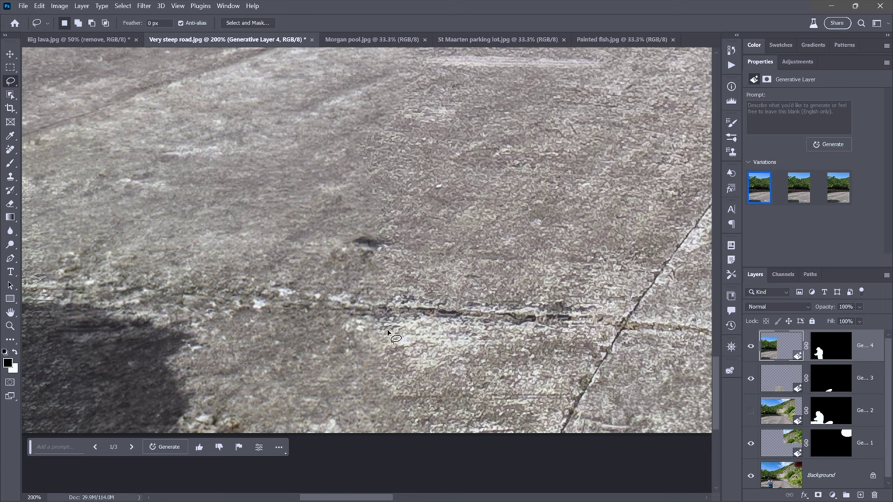
pyautogui.hscroll(5, 241, 313)
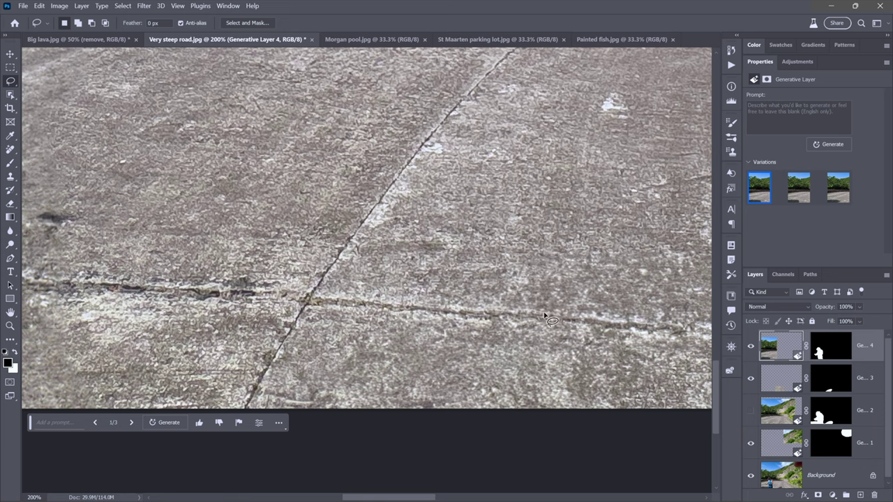
pyautogui.hscroll(-6, 544, 314)
pyautogui.scroll(2, 544, 314)
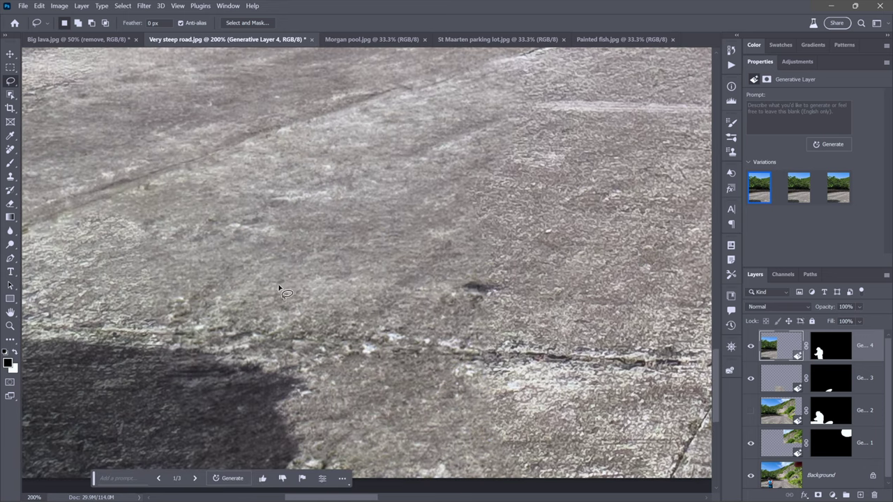
pyautogui.scroll(-2, 249, 318)
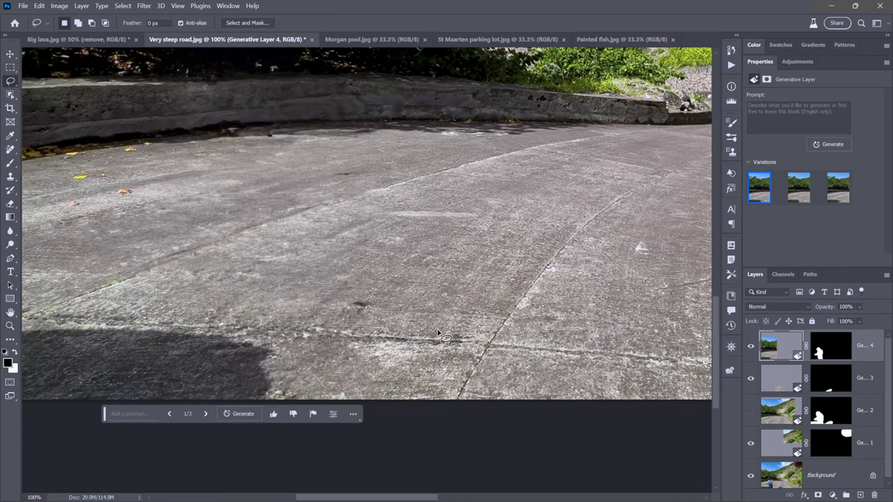
pyautogui.click(800, 192)
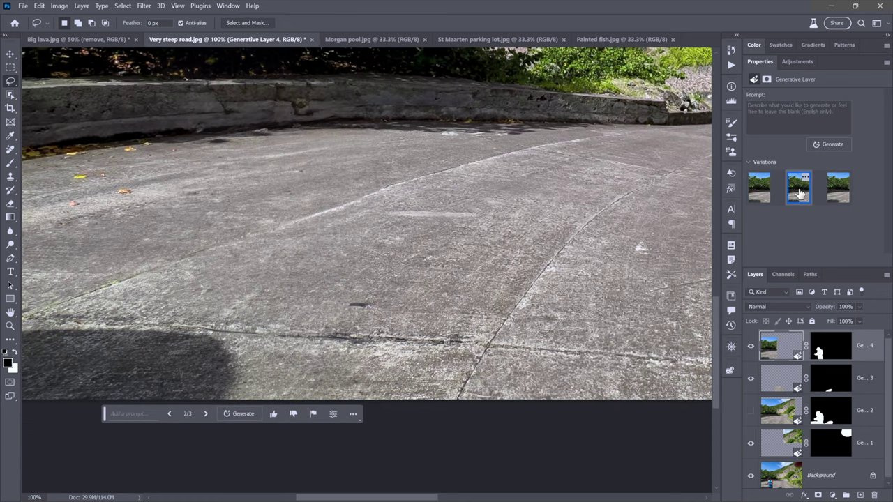
pyautogui.click(838, 192)
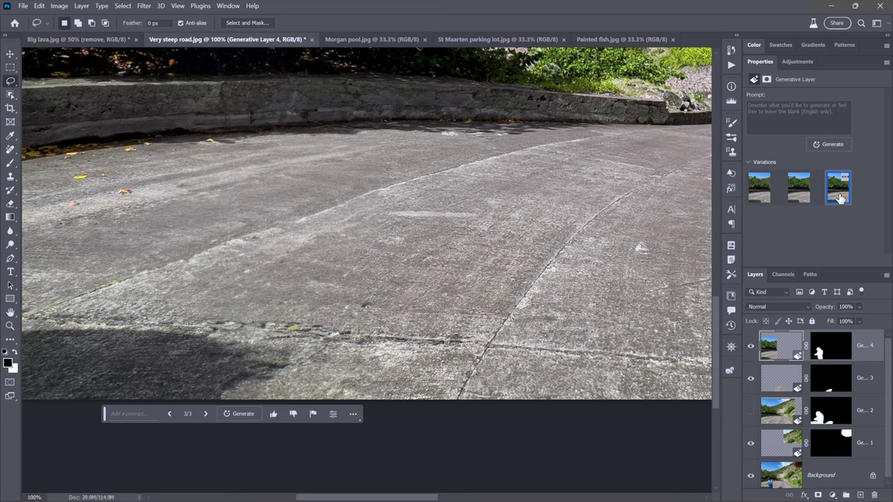
pyautogui.hotkey('ctrl', '0')
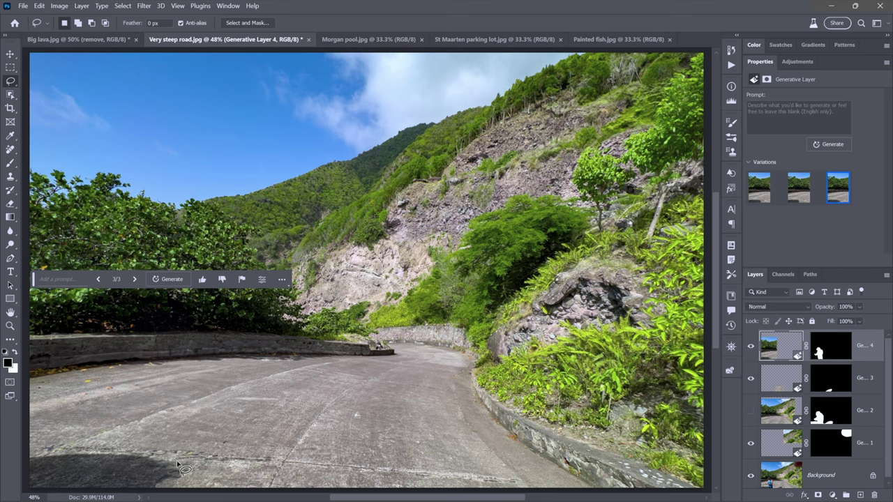
pyautogui.hotkey('ctrl', '+')
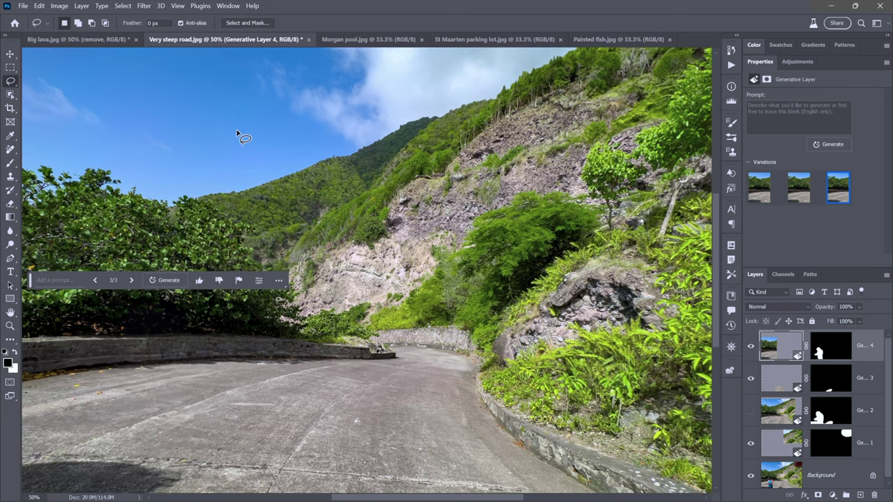
# Step: In Morgan pool.jpg, select the umbrella canopy with the Lasso tool and add its pole with the Rectangular Marquee tool
pyautogui.click(348, 39)
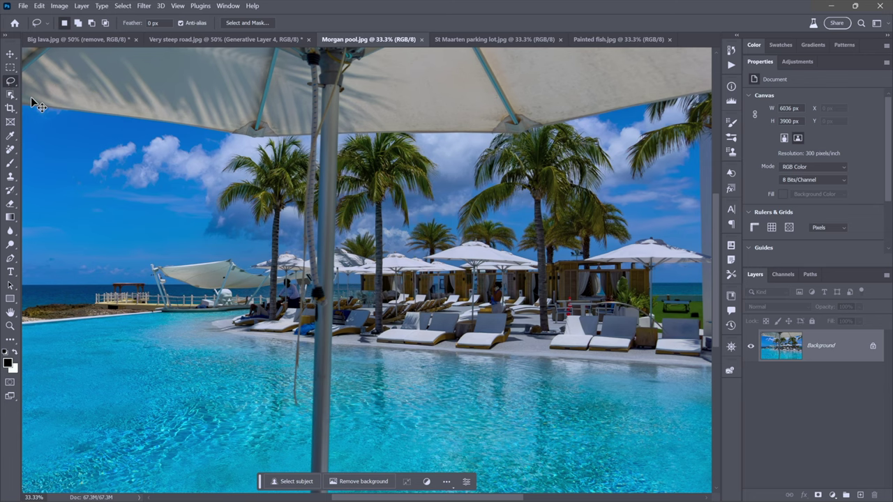
pyautogui.hotkey('ctrl', '-')
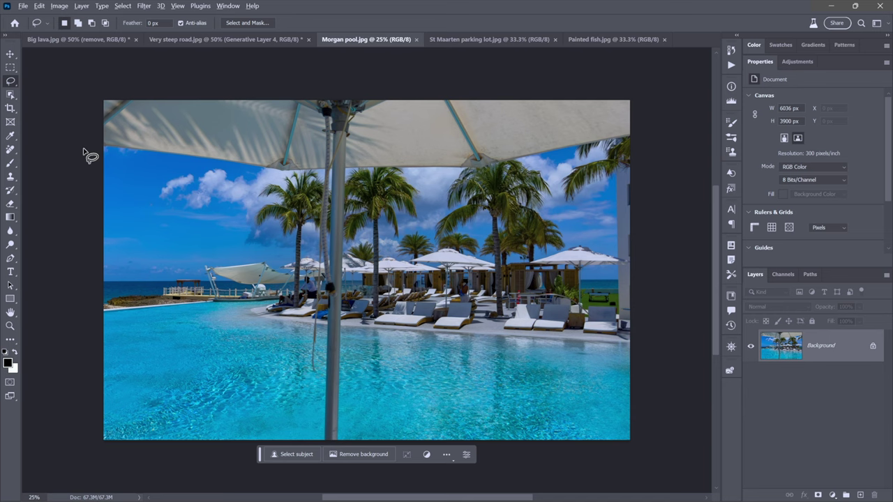
pyautogui.moveTo(83, 148)
pyautogui.mouseDown()
pyautogui.moveTo(286, 182)
pyautogui.moveTo(488, 180)
pyautogui.moveTo(597, 149)
pyautogui.moveTo(658, 146)
pyautogui.moveTo(657, 127)
pyautogui.moveTo(651, 77)
pyautogui.moveTo(171, 98)
pyautogui.moveTo(61, 83)
pyautogui.mouseUp()
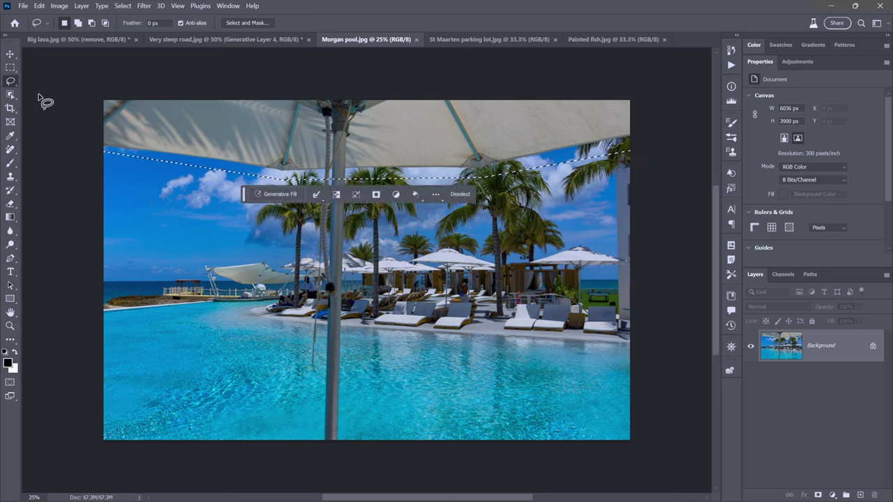
pyautogui.click(11, 68)
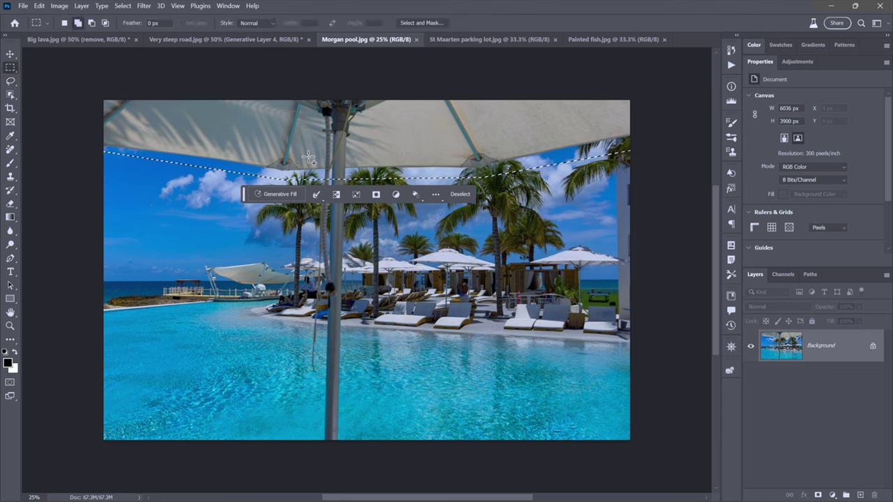
pyautogui.moveTo(316, 155); pyautogui.dragTo(349, 451)
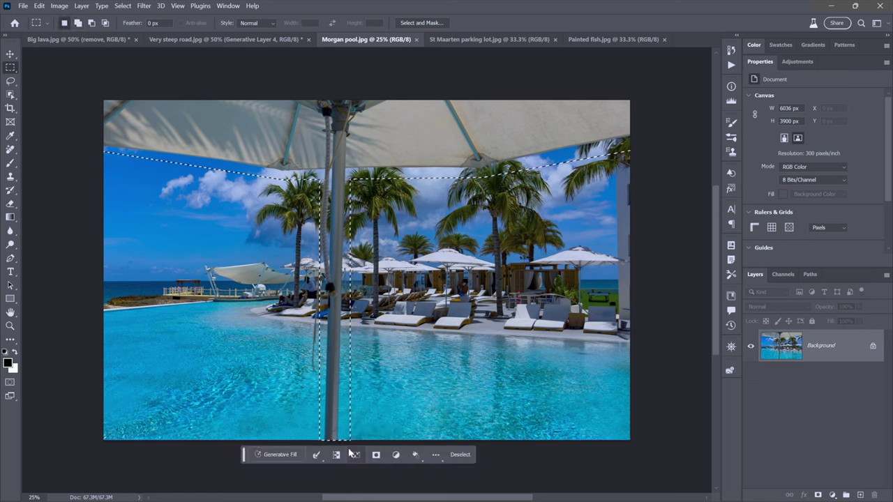
# Step: Add the rope hanging beside the umbrella pole to the selection with the Lasso tool
pyautogui.click(10, 82)
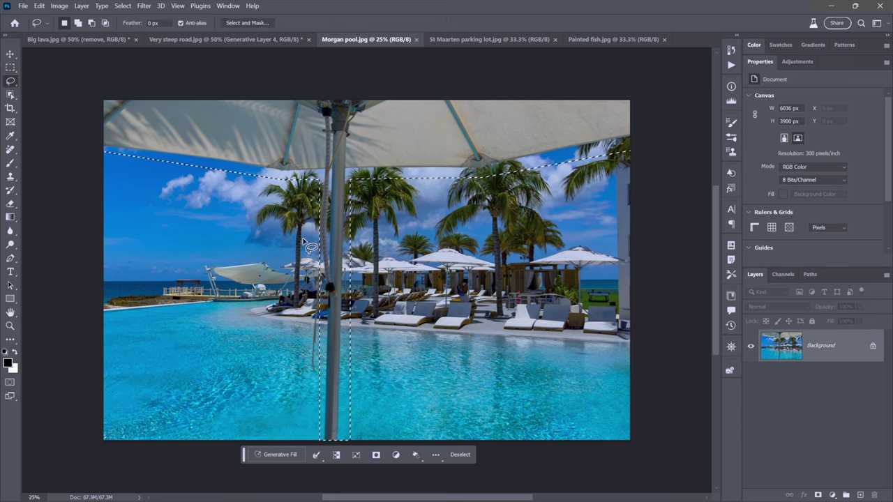
pyautogui.press('shift')
pyautogui.moveTo(318, 349)
pyautogui.mouseDown()
pyautogui.moveTo(322, 232)
pyautogui.moveTo(319, 261)
pyautogui.mouseUp()
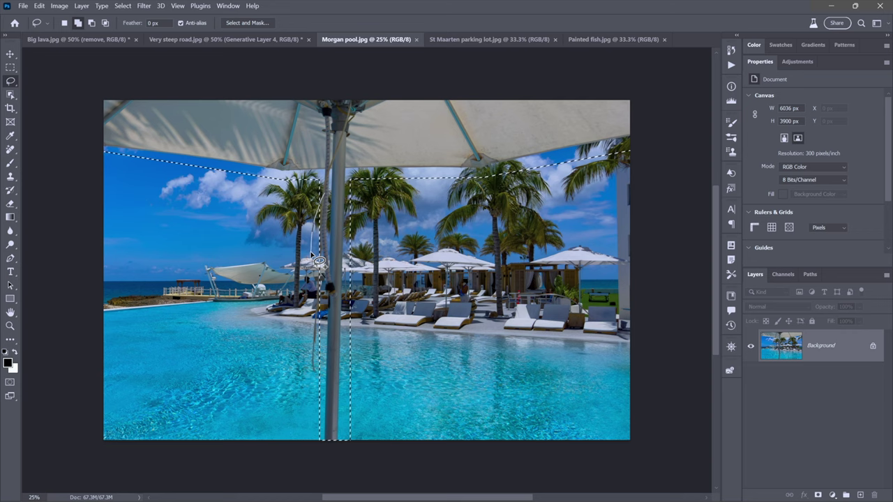
pyautogui.moveTo(311, 256)
pyautogui.mouseDown()
pyautogui.moveTo(304, 363)
pyautogui.moveTo(311, 387)
pyautogui.moveTo(326, 388)
pyautogui.moveTo(328, 221)
pyautogui.moveTo(337, 210)
pyautogui.mouseUp()
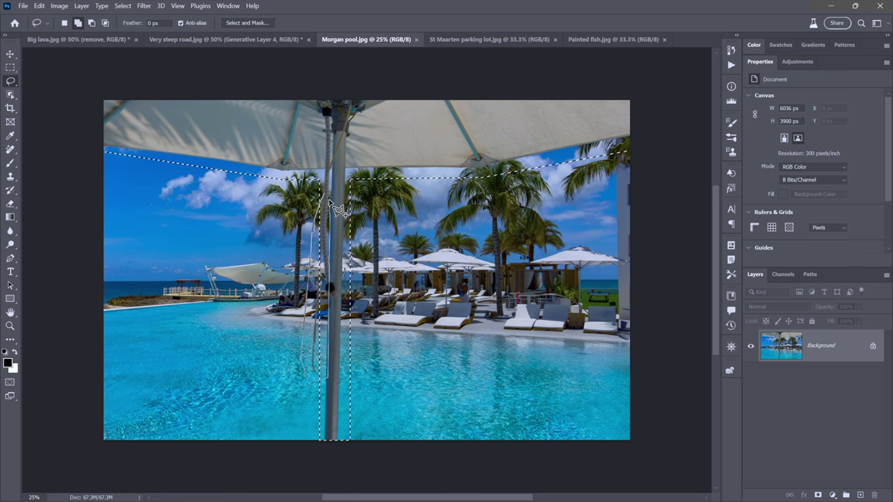
pyautogui.moveTo(337, 210); pyautogui.dragTo(337, 210)
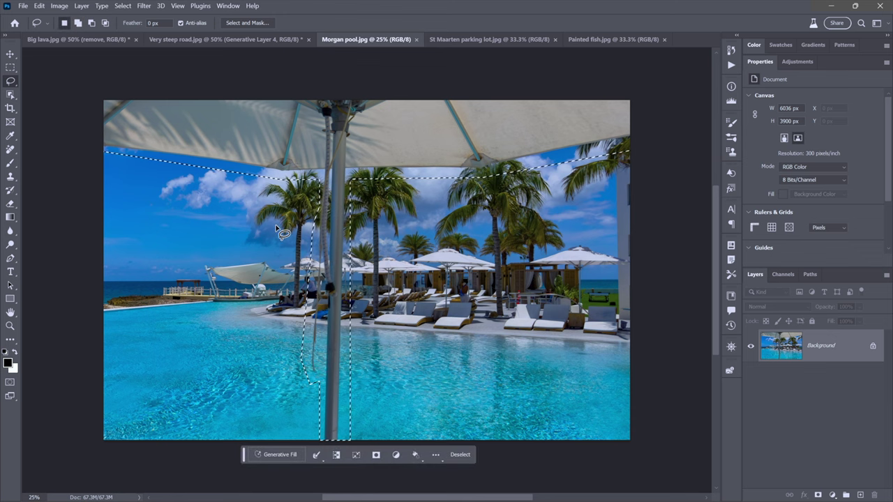
pyautogui.moveTo(322, 204); pyautogui.dragTo(335, 178)
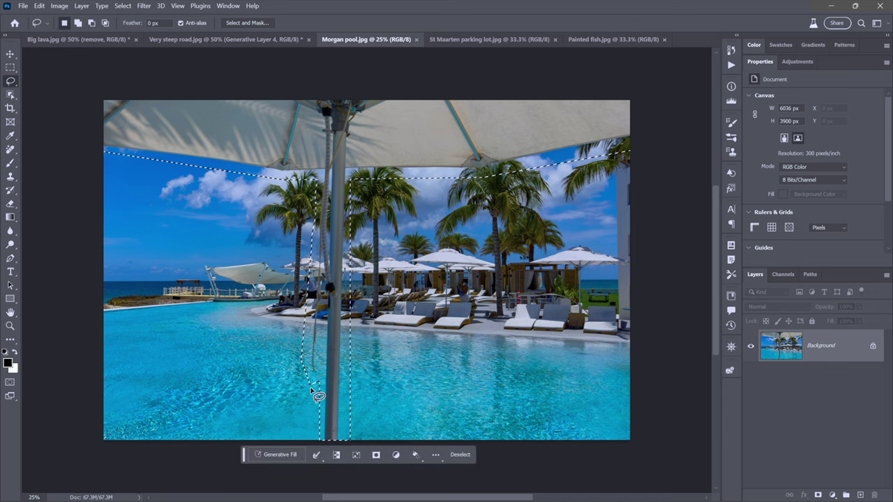
# Step: Remove the selected umbrella, pole and rope using Generative Fill with a blank prompt, and choose the third variation
pyautogui.click(279, 454)
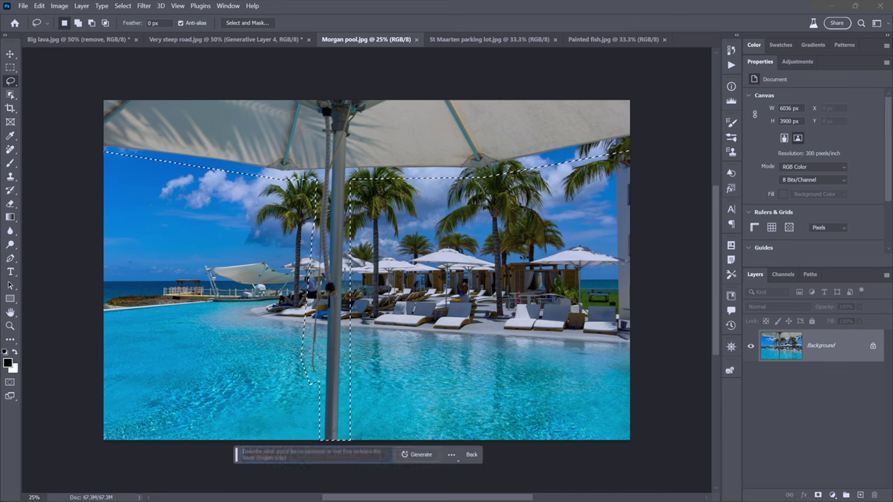
pyautogui.click(419, 456)
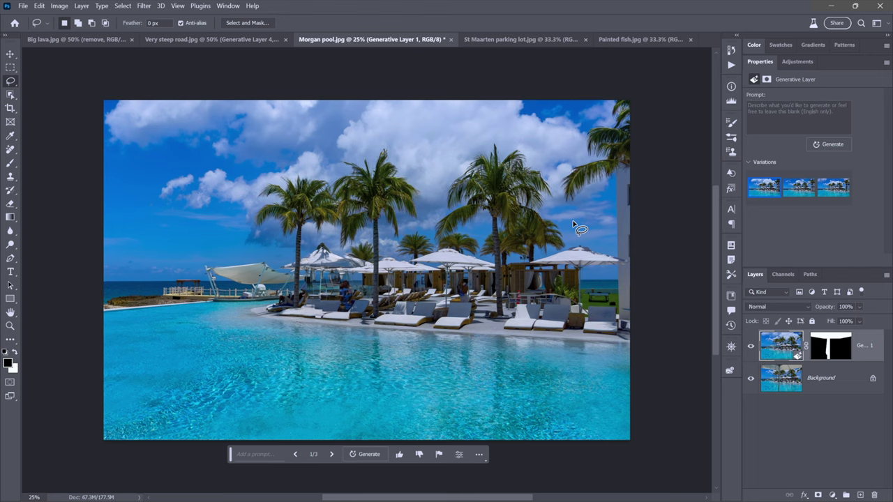
pyautogui.hotkey('ctrl', '+')
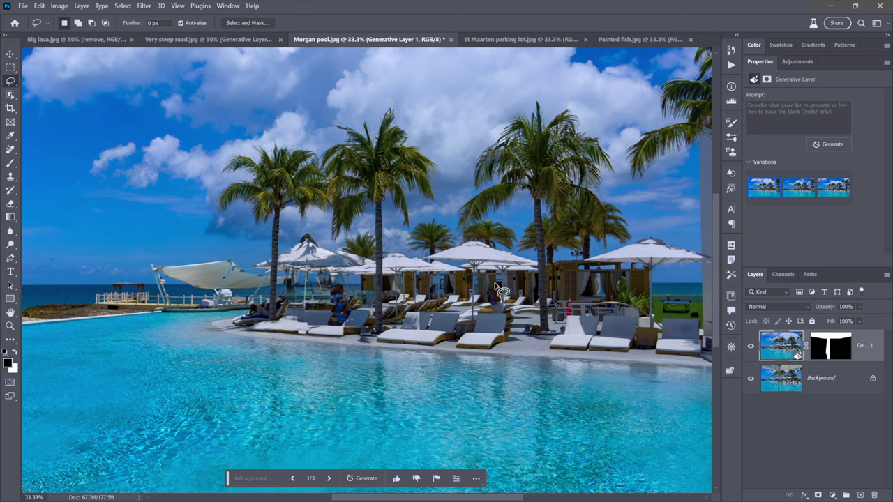
pyautogui.click(793, 194)
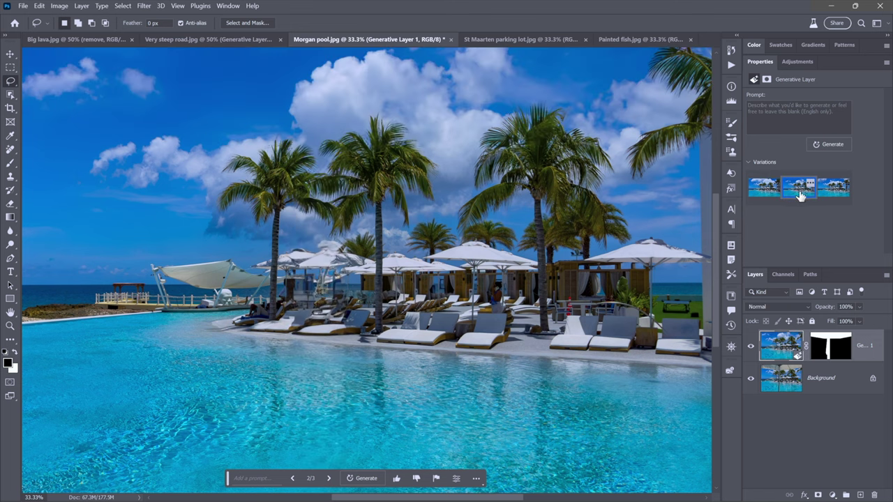
pyautogui.click(829, 194)
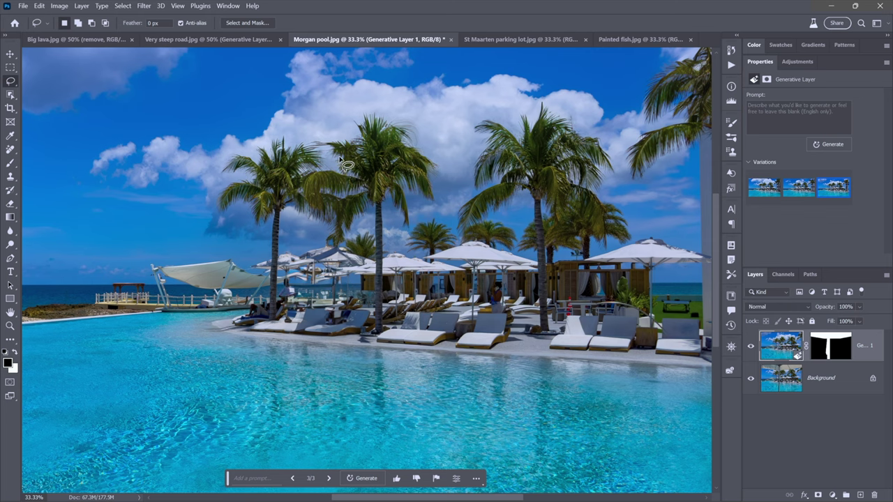
# Step: Examine the filled palm fronds at 100% zoom, and check the image's pixel dimensions in Canvas Size without changing them
pyautogui.click(401, 135)
pyautogui.click(391, 131)
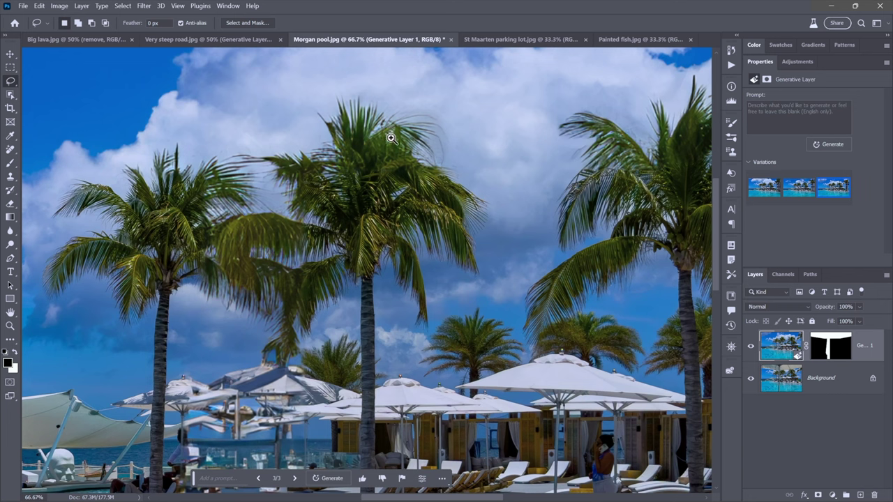
pyautogui.click(433, 178)
pyautogui.click(433, 179)
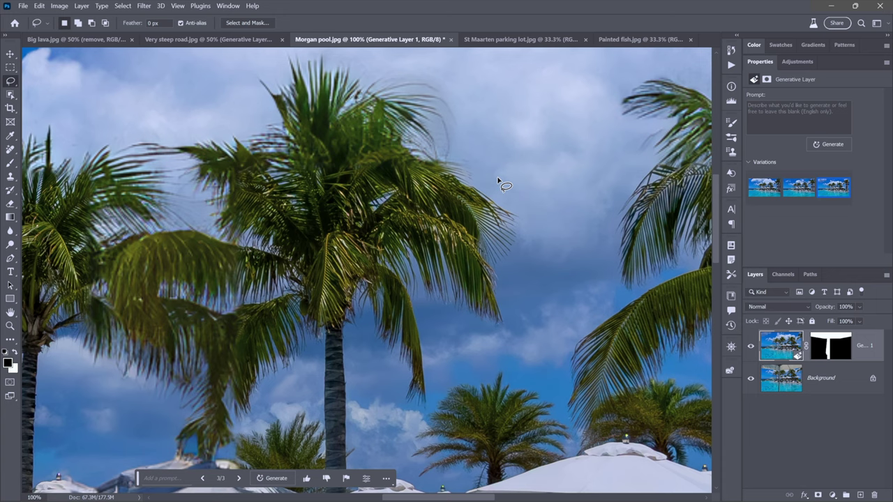
pyautogui.hotkey('ctrl', '0')
pyautogui.hotkey('ctrl', '+')
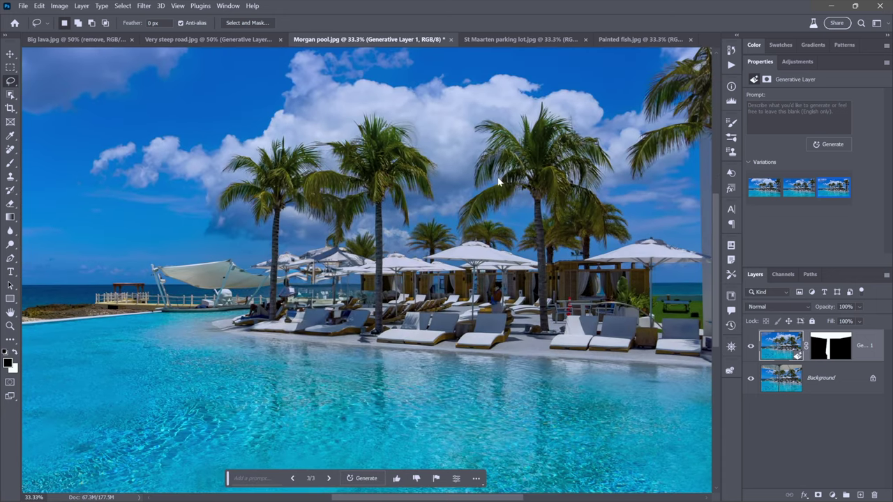
pyautogui.hotkey('ctrl', 'alt', 'c')
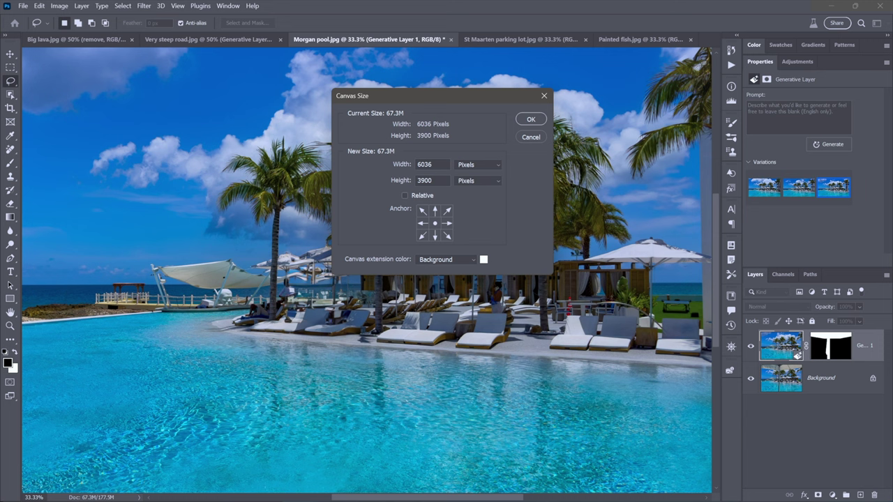
pyautogui.click(529, 141)
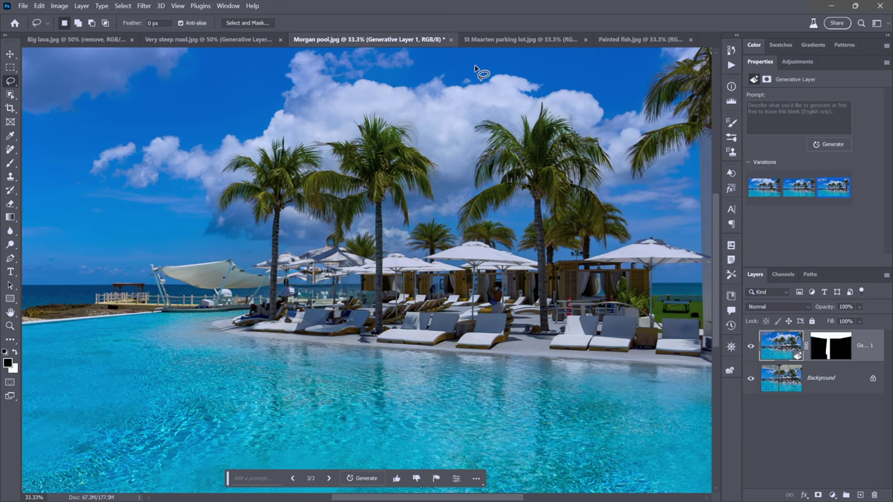
# Step: In St Maarten parking lot.jpg, select the whole lot with its cars and foreground bushes using the Lasso tool, adding missed areas beside the wall
pyautogui.click(494, 40)
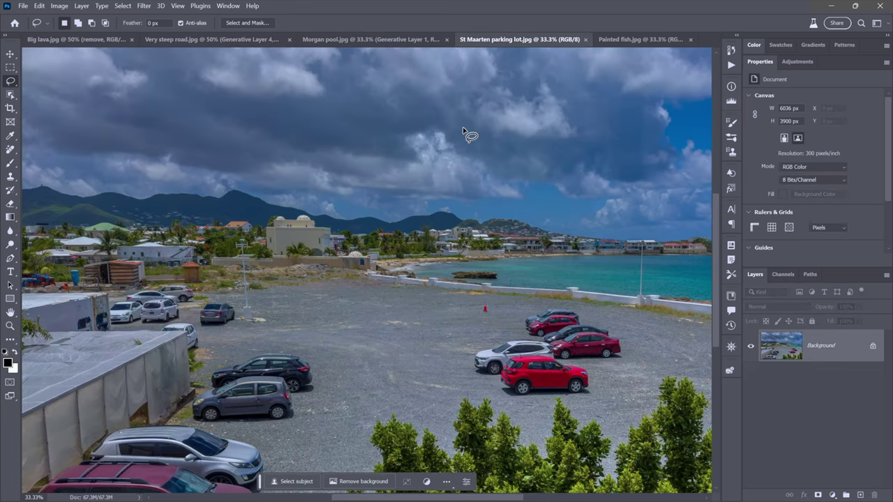
pyautogui.hotkey('ctrl', '-')
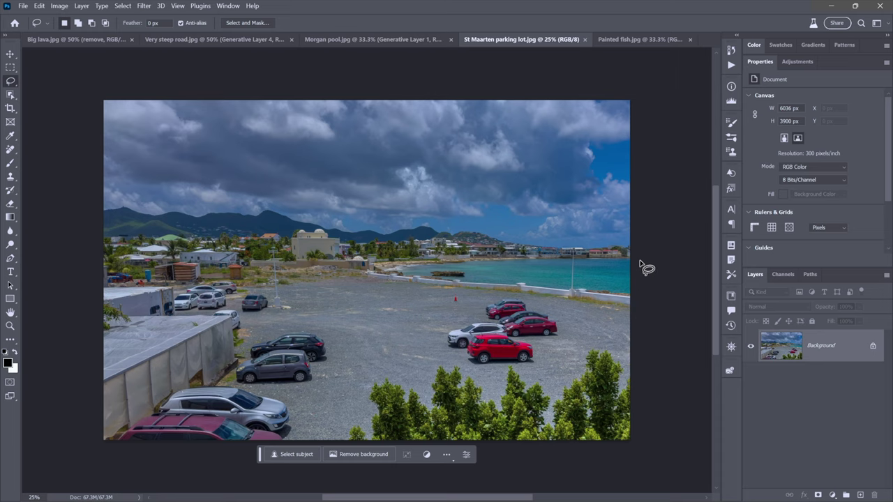
pyautogui.moveTo(638, 263)
pyautogui.mouseDown()
pyautogui.moveTo(387, 267)
pyautogui.moveTo(311, 258)
pyautogui.moveTo(190, 280)
pyautogui.moveTo(166, 290)
pyautogui.moveTo(170, 319)
pyautogui.moveTo(225, 320)
pyautogui.moveTo(231, 362)
pyautogui.moveTo(209, 378)
pyautogui.moveTo(195, 369)
pyautogui.moveTo(170, 381)
pyautogui.moveTo(105, 437)
pyautogui.moveTo(120, 464)
pyautogui.moveTo(264, 473)
pyautogui.moveTo(535, 482)
pyautogui.moveTo(654, 463)
pyautogui.moveTo(662, 293)
pyautogui.mouseUp()
pyautogui.press('shift')
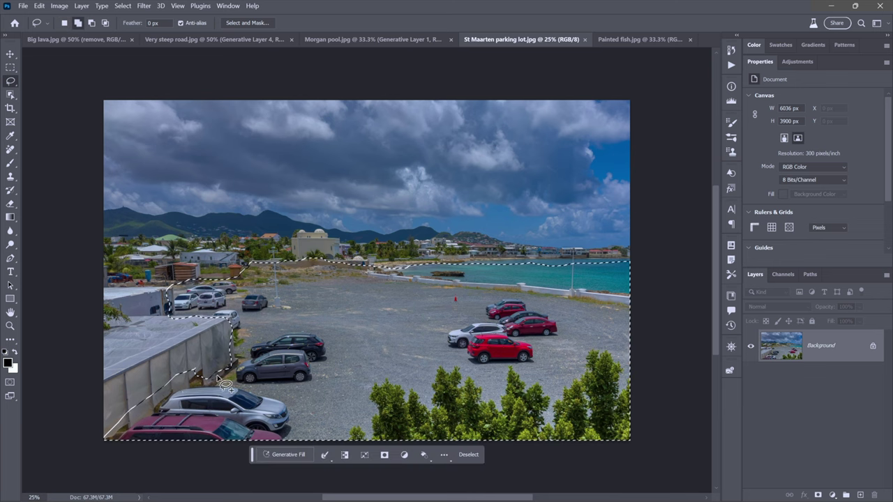
pyautogui.moveTo(215, 381)
pyautogui.mouseDown()
pyautogui.moveTo(191, 366)
pyautogui.moveTo(180, 387)
pyautogui.moveTo(240, 357)
pyautogui.moveTo(232, 399)
pyautogui.mouseUp()
pyautogui.press('shift')
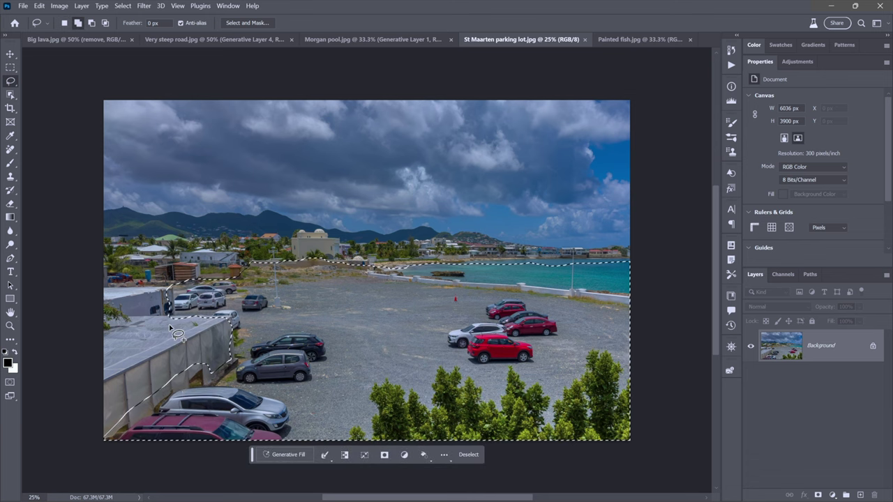
pyautogui.moveTo(176, 326)
pyautogui.mouseDown()
pyautogui.moveTo(239, 321)
pyautogui.moveTo(239, 302)
pyautogui.moveTo(196, 300)
pyautogui.mouseUp()
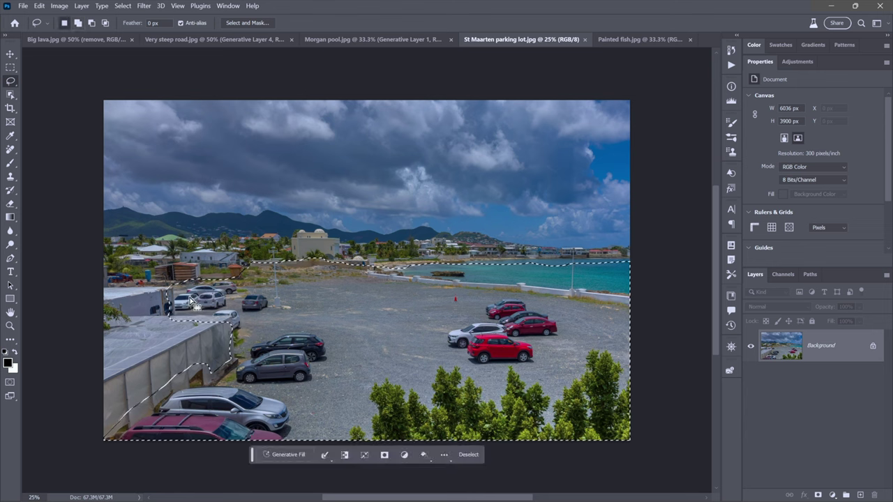
# Step: Write the Generative Fill prompt "seaside park with lush trees and foliage", copy it, and clear the prompt field
pyautogui.click(288, 454)
pyautogui.write('seaside park with lush trees and foliage')
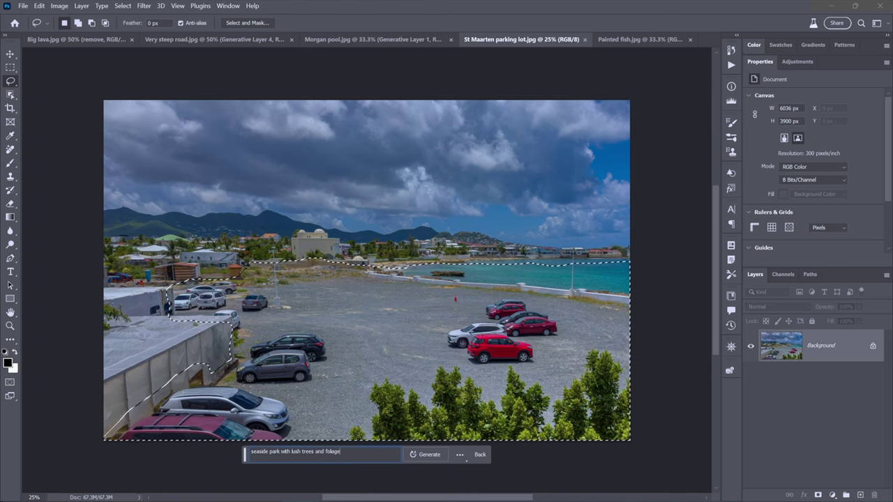
pyautogui.hotkey('ctrl', 'a')
pyautogui.hotkey('ctrl', 'c')
pyautogui.press('BackSpace')
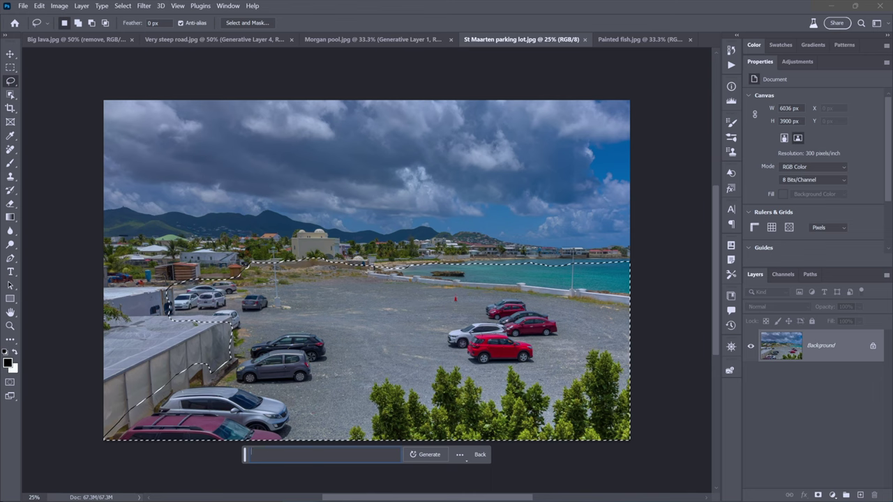
# Step: Fill the selected parking lot using Generative Fill with a blank prompt, compare the variations, and choose the second one
pyautogui.click(428, 454)
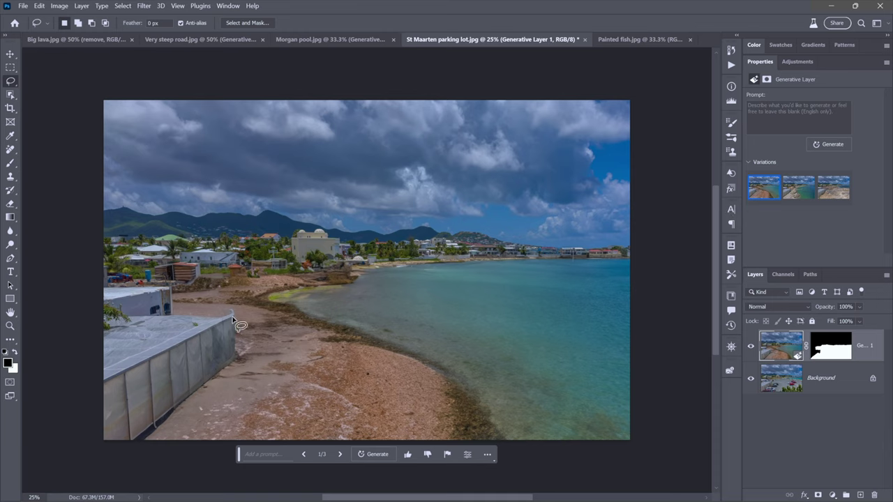
pyautogui.click(795, 195)
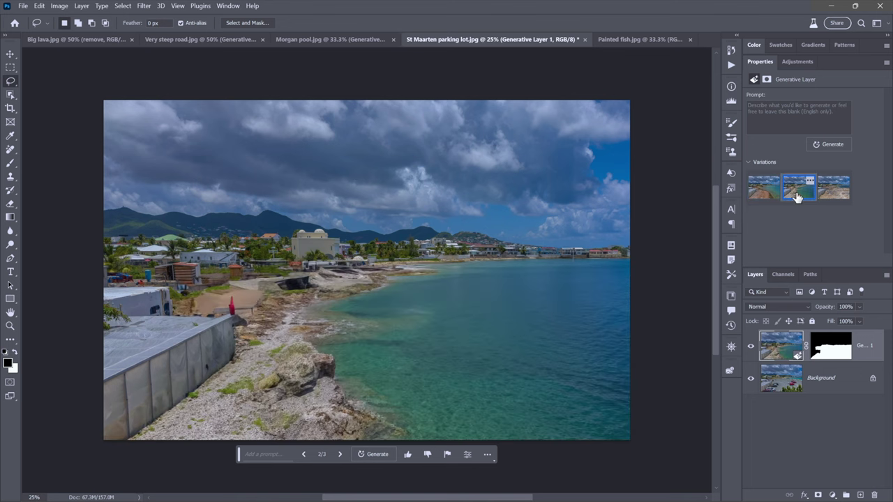
pyautogui.click(831, 198)
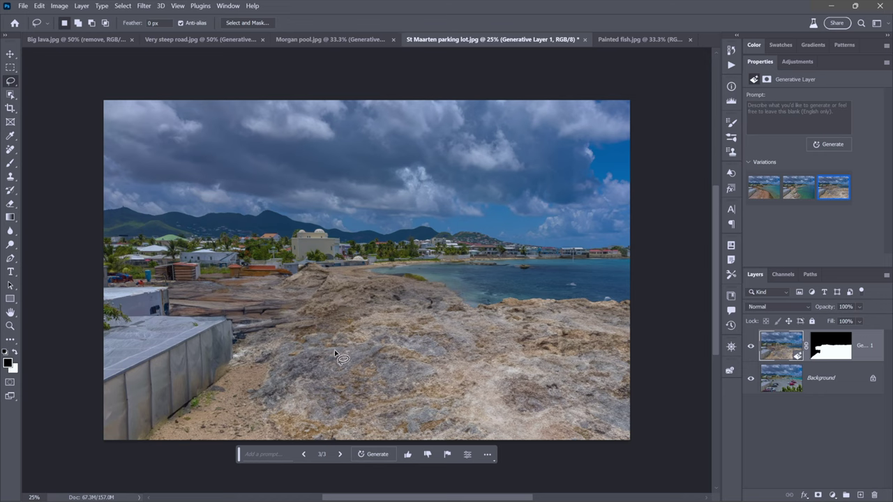
pyautogui.click(793, 195)
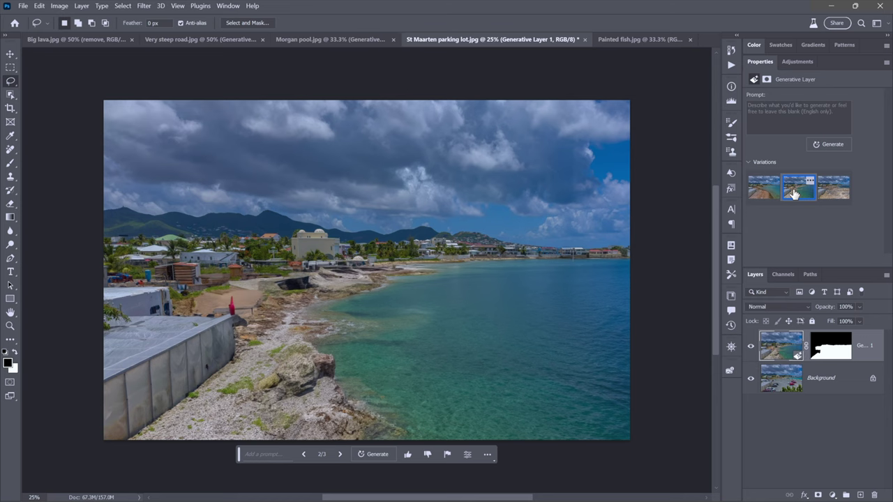
# Step: With the first generative layer hidden, lasso the parking lot including the lamppost top and fill it using the copied "seaside park with lush trees and foliage" prompt
pyautogui.click(751, 347)
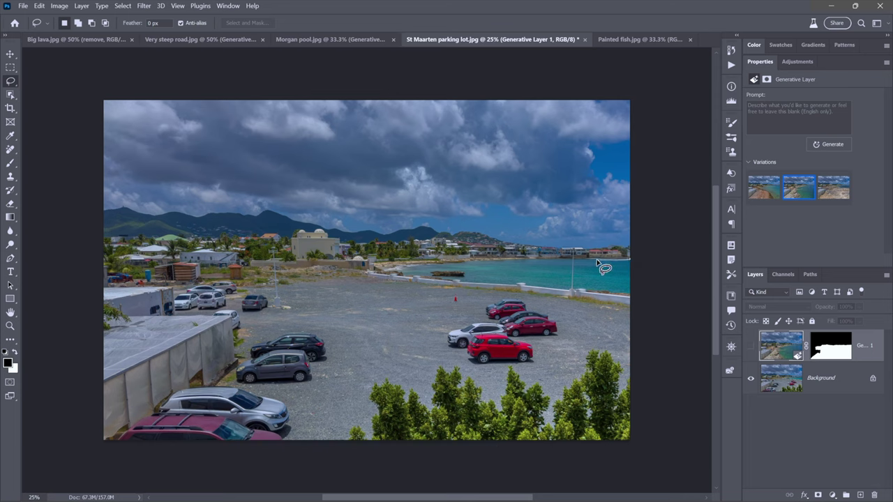
pyautogui.moveTo(596, 261)
pyautogui.mouseDown()
pyautogui.moveTo(571, 252)
pyautogui.moveTo(440, 268)
pyautogui.moveTo(265, 262)
pyautogui.moveTo(238, 279)
pyautogui.moveTo(191, 279)
pyautogui.moveTo(171, 292)
pyautogui.moveTo(169, 316)
pyautogui.moveTo(226, 323)
pyautogui.moveTo(221, 352)
pyautogui.moveTo(152, 382)
pyautogui.moveTo(90, 443)
pyautogui.moveTo(151, 477)
pyautogui.moveTo(650, 497)
pyautogui.moveTo(672, 424)
pyautogui.moveTo(690, 269)
pyautogui.mouseUp()
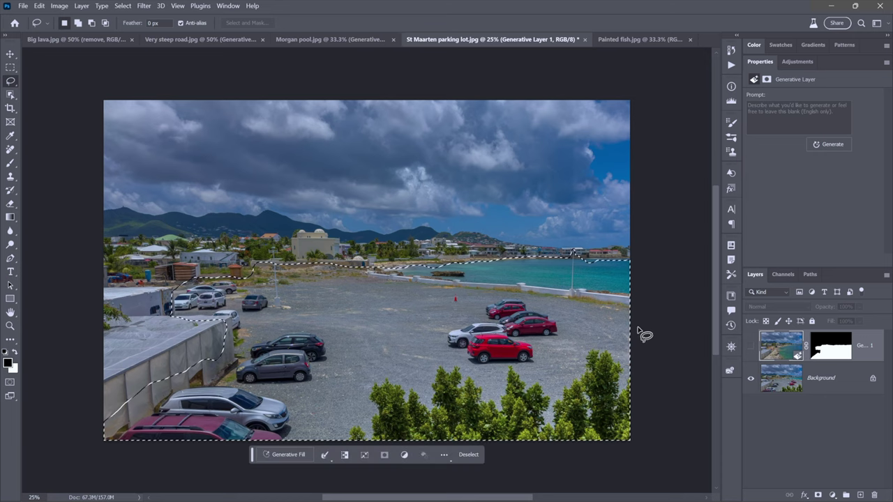
pyautogui.click(288, 454)
pyautogui.hotkey('ctrl', 'v')
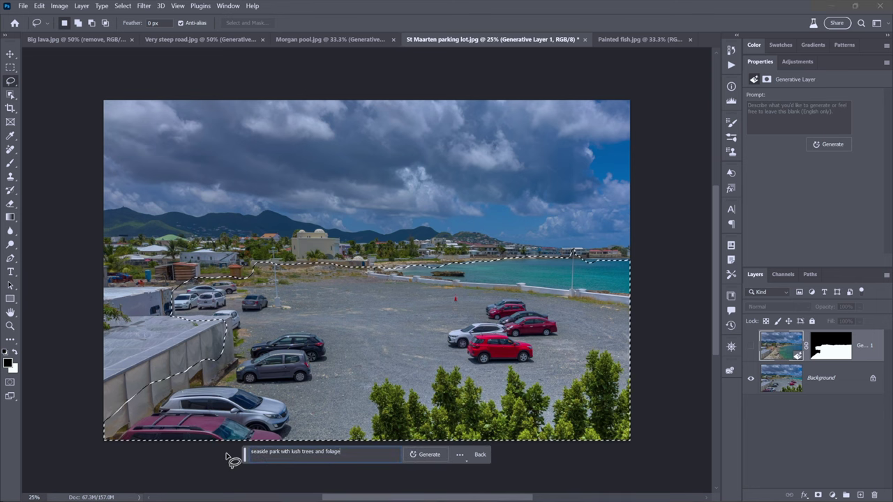
pyautogui.click(430, 457)
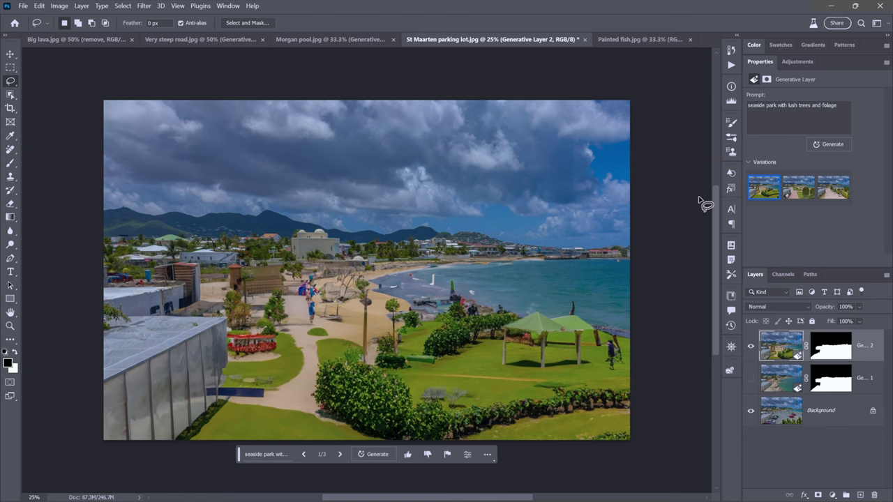
# Step: Compare the park variations, select the third, and switch visibility from the park layer back to the blank-prompt shoreline layer
pyautogui.click(793, 193)
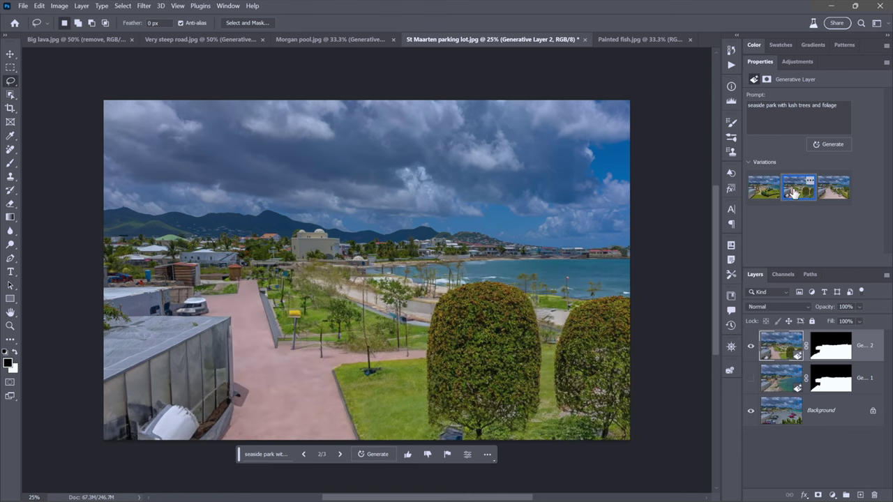
pyautogui.click(837, 194)
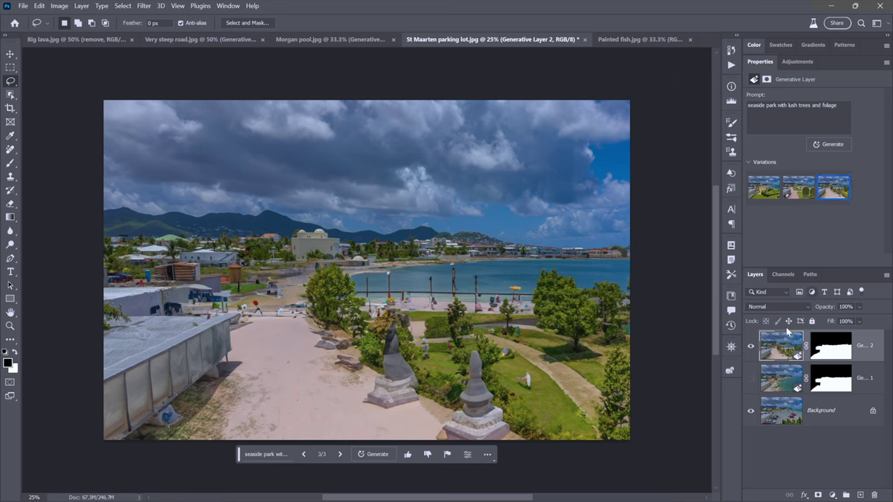
pyautogui.click(751, 378)
pyautogui.click(750, 347)
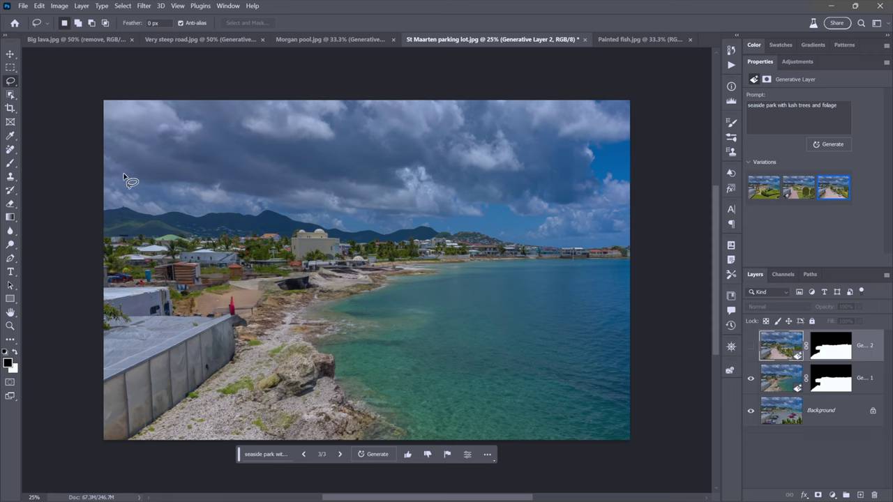
# Step: Set the Remove Tool not to remove after each stroke, and create a new layer named "remove" above the generative layers
pyautogui.click(11, 150)
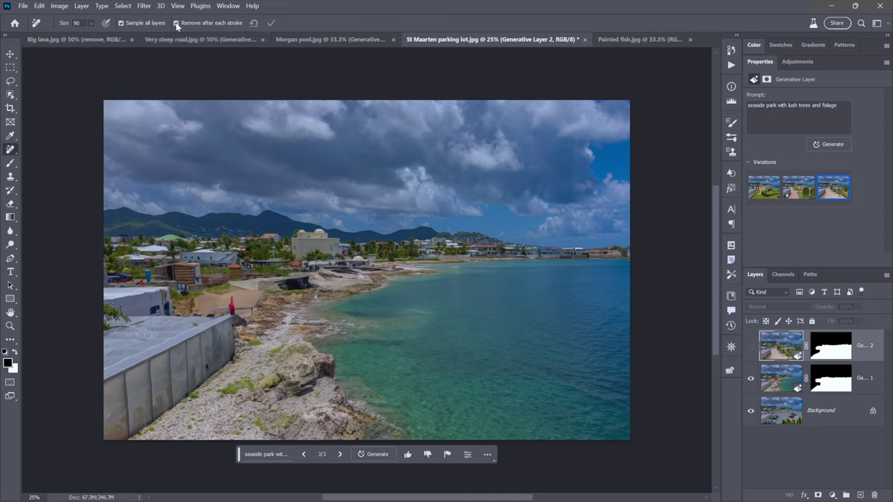
pyautogui.click(178, 24)
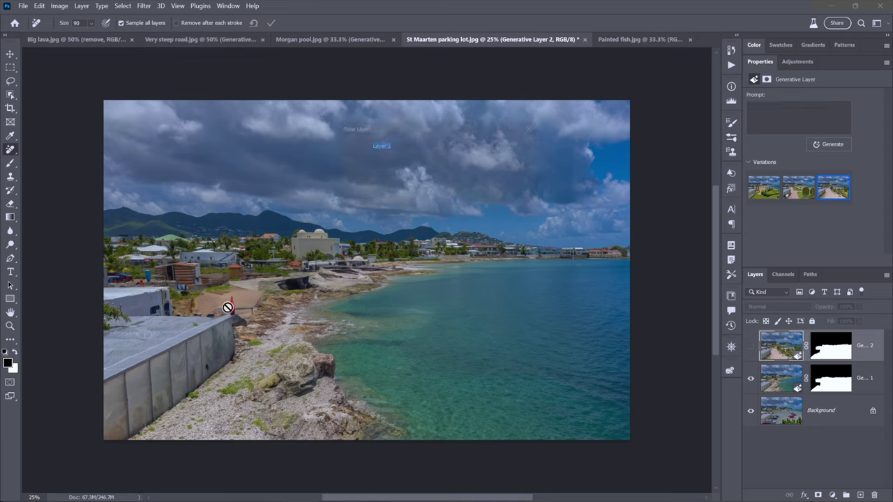
pyautogui.hotkey('ctrl', 'shift', 'n')
pyautogui.write('remove')
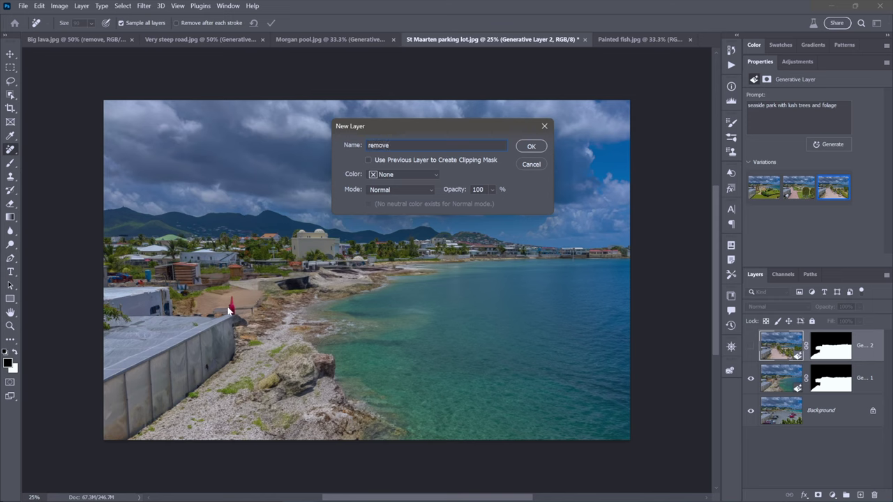
pyautogui.press('Return')
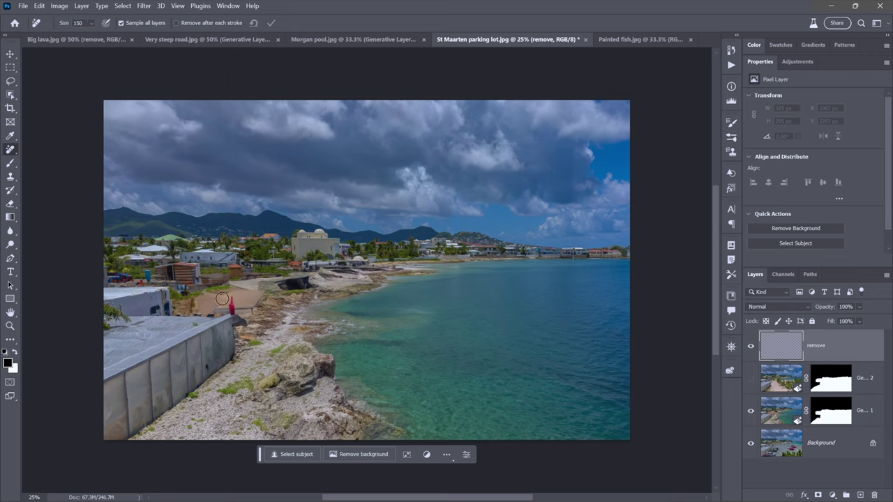
# Step: Remove the red cone at the wall's far end with the Remove Tool, and compare the shoreline with the original parking lot
pyautogui.moveTo(230, 298)
pyautogui.mouseDown()
pyautogui.moveTo(233, 318)
pyautogui.moveTo(232, 302)
pyautogui.mouseUp()
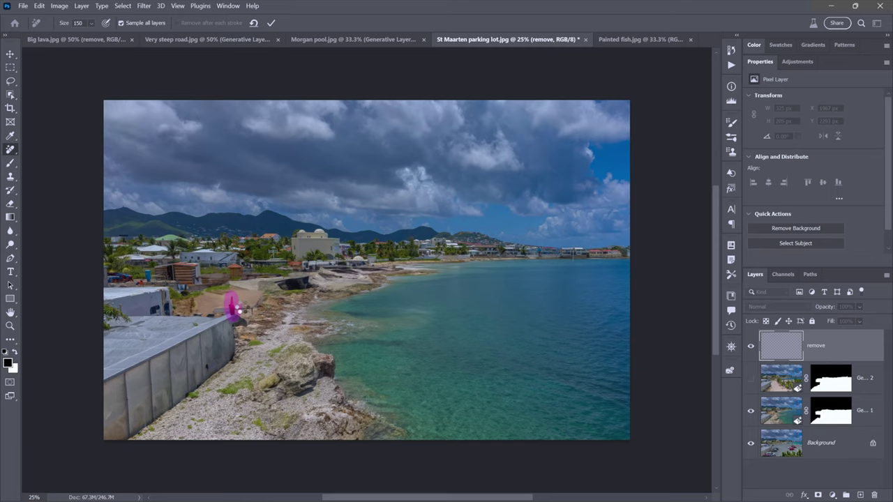
pyautogui.press('Return')
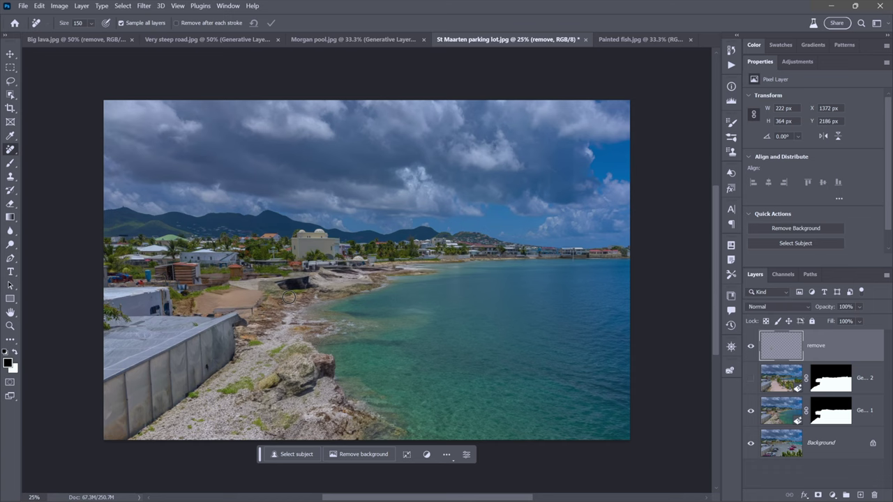
pyautogui.hotkey('ctrl', '+')
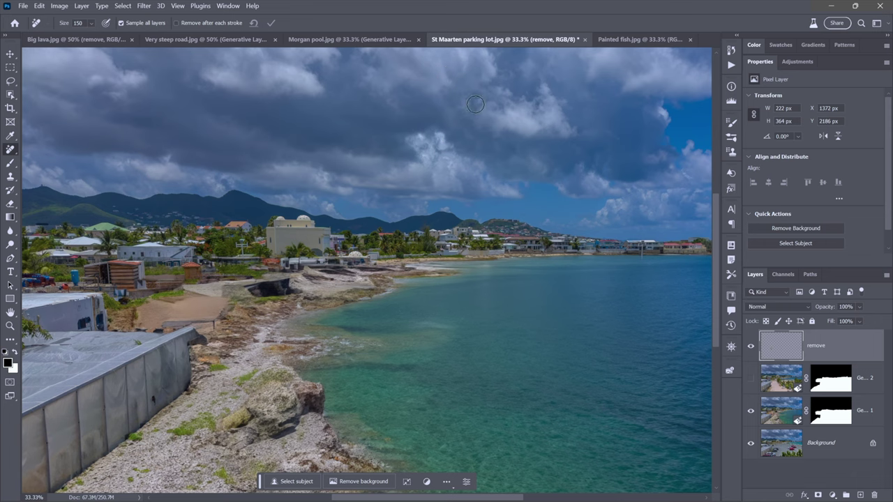
pyautogui.click(751, 412)
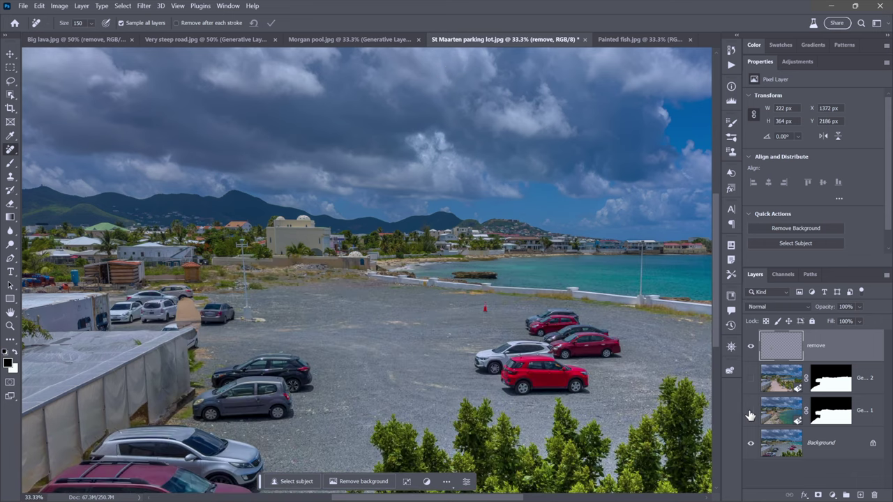
pyautogui.click(750, 412)
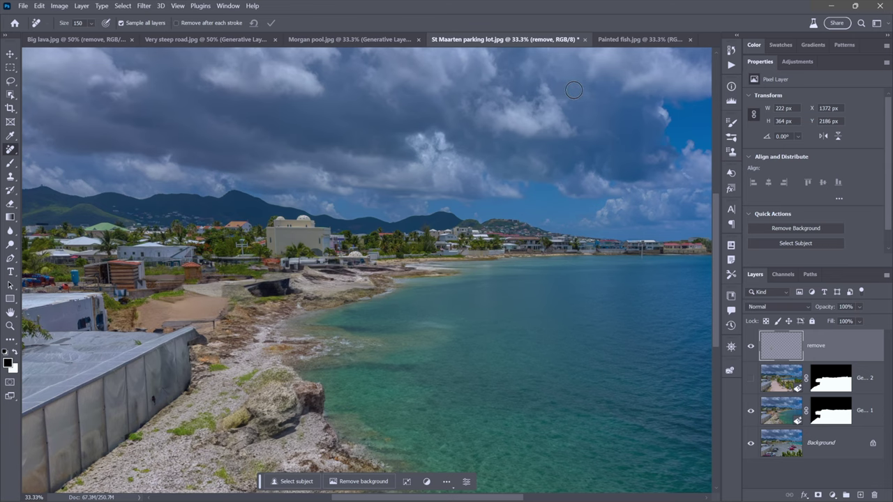
# Step: In Painted fish.jpg, select both wooden blocks and the faint lines beside them using the Lasso tool
pyautogui.click(618, 40)
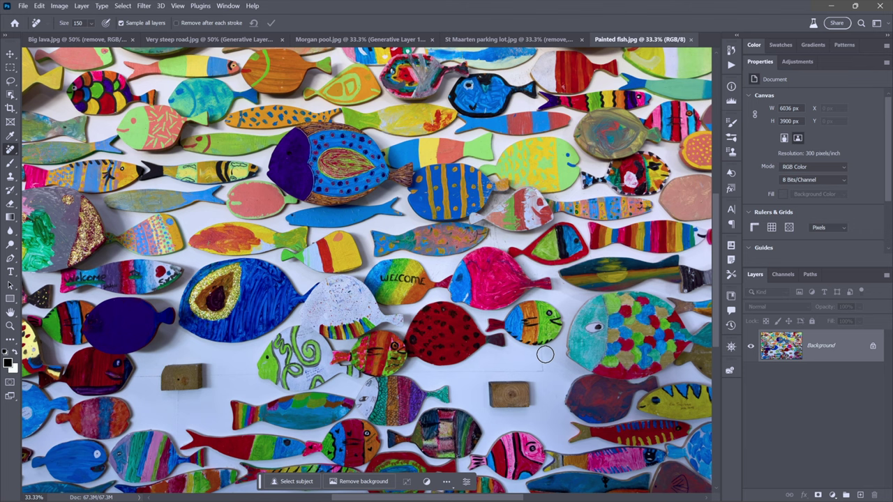
pyautogui.press('l')
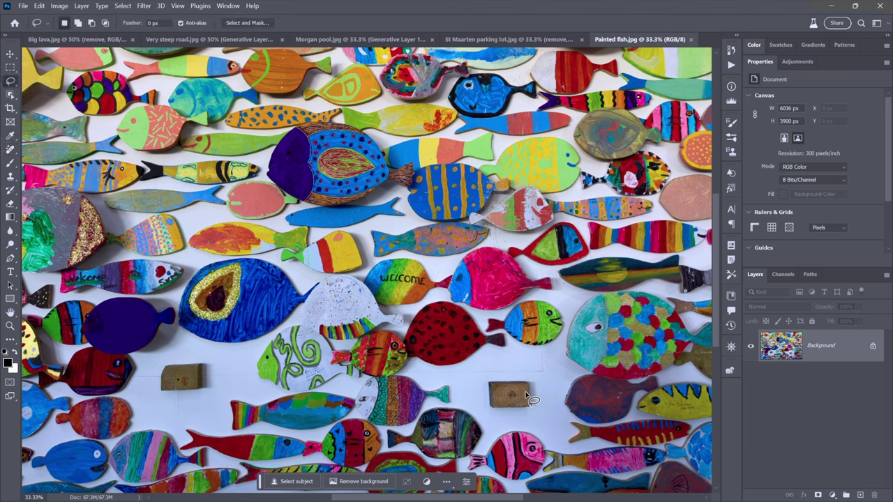
pyautogui.moveTo(530, 388)
pyautogui.mouseDown()
pyautogui.moveTo(553, 363)
pyautogui.moveTo(544, 348)
pyautogui.moveTo(524, 368)
pyautogui.moveTo(399, 375)
pyautogui.moveTo(467, 380)
pyautogui.moveTo(492, 419)
pyautogui.moveTo(539, 416)
pyautogui.moveTo(554, 380)
pyautogui.mouseUp()
pyautogui.press('shift')
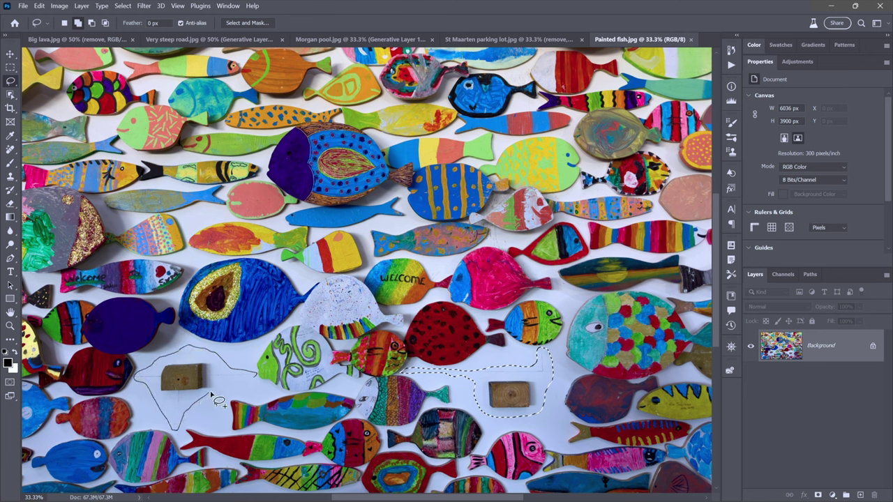
pyautogui.moveTo(213, 395); pyautogui.dragTo(233, 384)
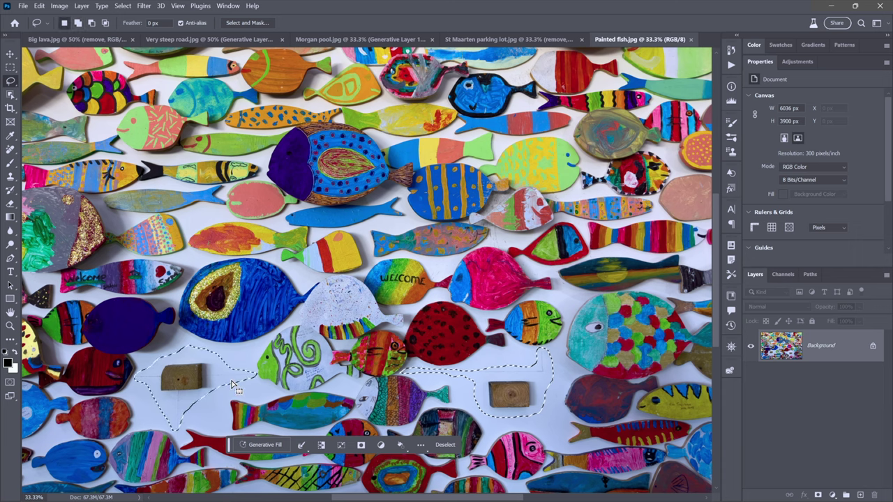
# Step: Remove the selected blocks using Generative Fill with a blank prompt, and check the filled areas by loading the layer's mask as a selection and deselecting it
pyautogui.click(265, 444)
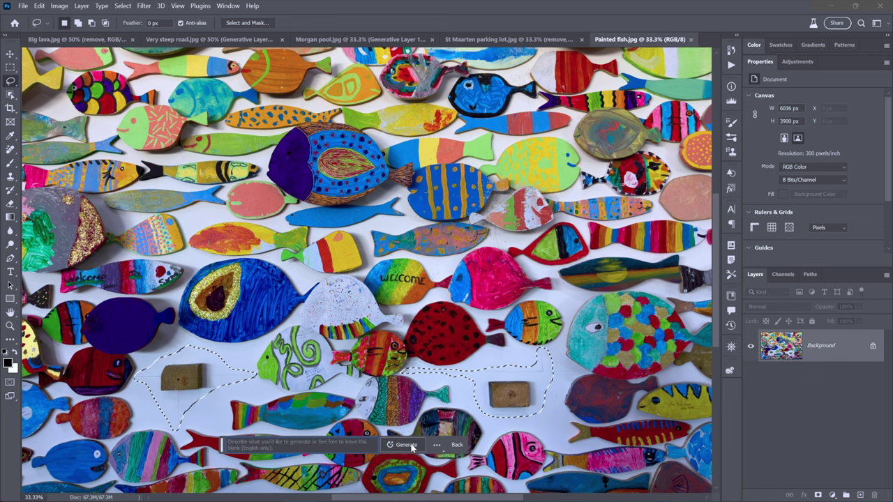
pyautogui.click(406, 445)
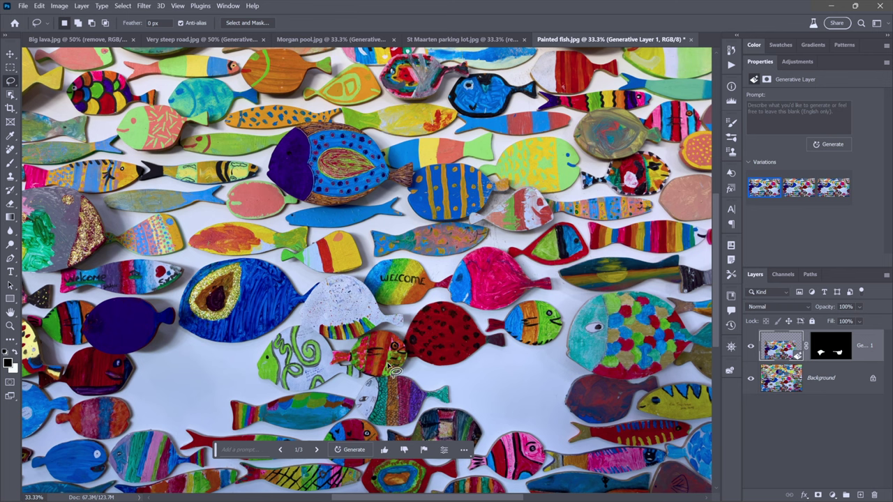
pyautogui.click(798, 189)
pyautogui.click(822, 353)
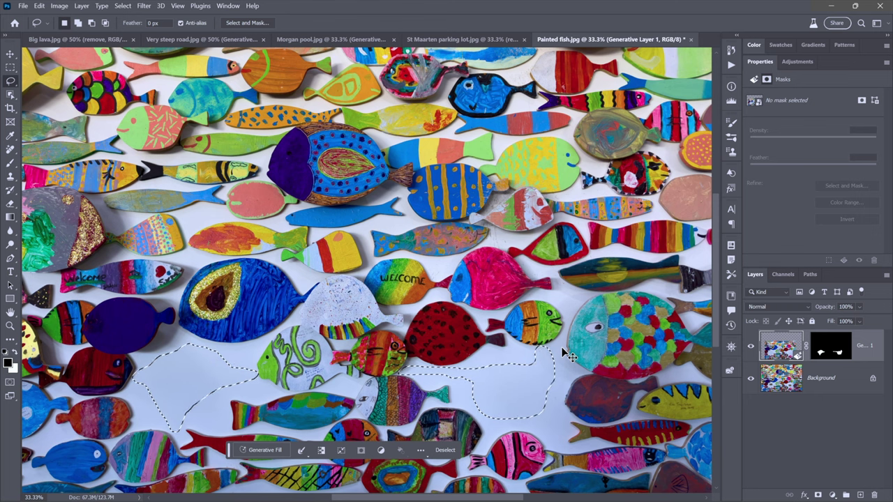
pyautogui.hotkey('ctrl', 'd')
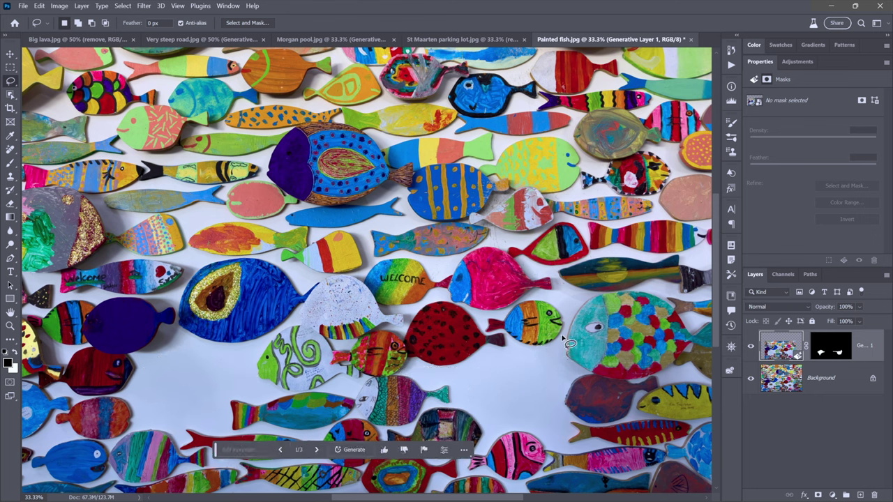
# Step: Lasso the blank wall below the red spotted fish with parts of its neighbours, fill it with a blank Generative Fill, and choose the second variation
pyautogui.moveTo(593, 328)
pyautogui.mouseDown()
pyautogui.moveTo(464, 320)
pyautogui.moveTo(416, 333)
pyautogui.moveTo(381, 359)
pyautogui.moveTo(391, 405)
pyautogui.moveTo(439, 437)
pyautogui.moveTo(537, 460)
pyautogui.moveTo(586, 447)
pyautogui.moveTo(608, 411)
pyautogui.mouseUp()
pyautogui.click(418, 473)
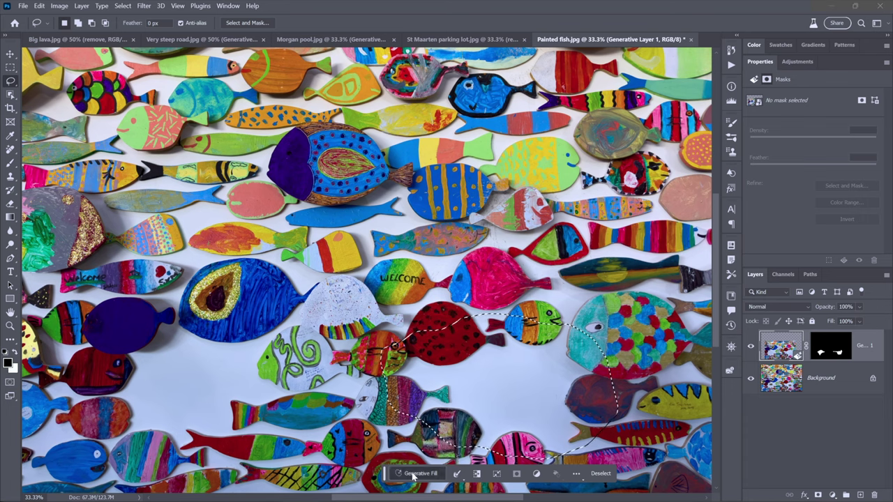
pyautogui.click(564, 475)
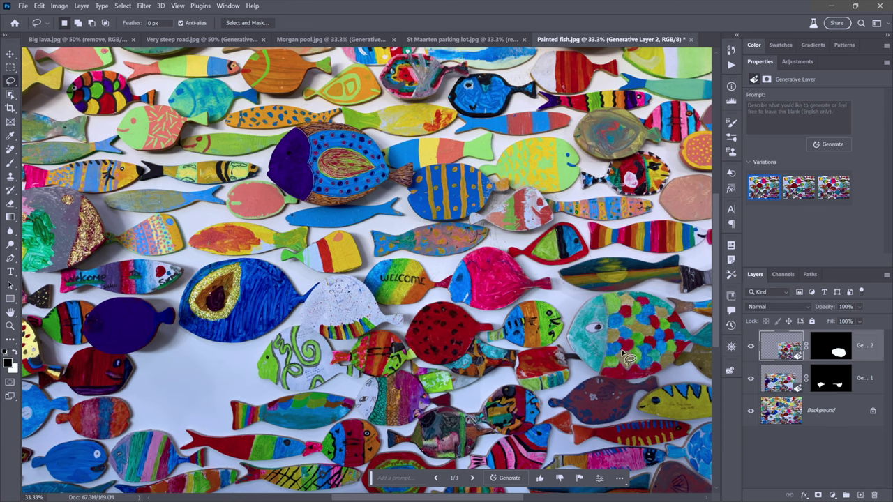
pyautogui.click(800, 189)
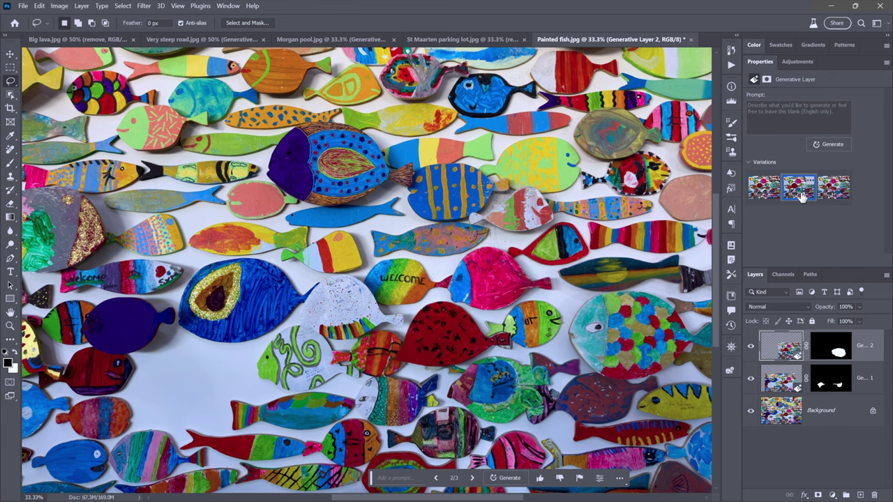
pyautogui.click(828, 199)
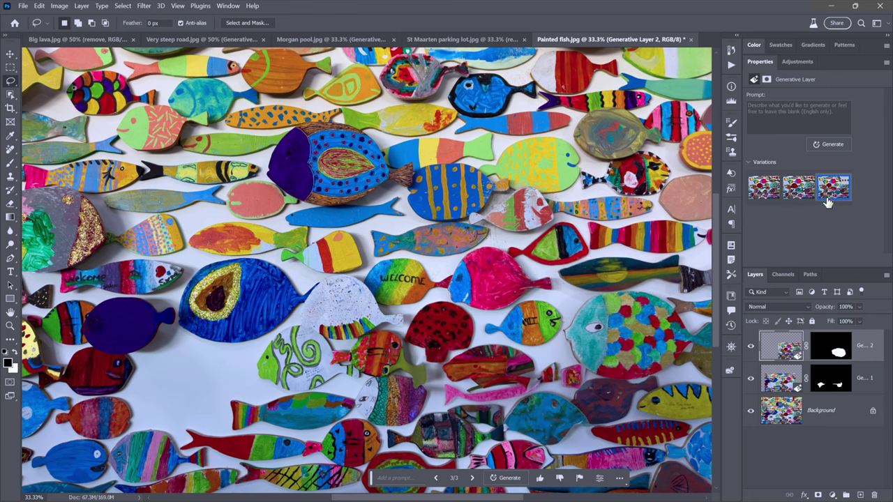
pyautogui.click(799, 187)
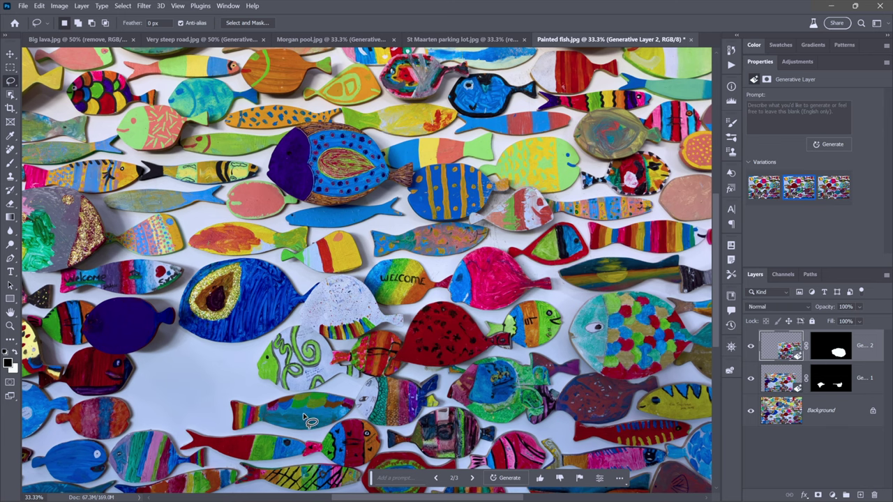
# Step: Lasso the blank wall below the large blue fish, fill it with a blank Generative Fill using the third variation, and view the image full screen
pyautogui.moveTo(305, 414)
pyautogui.mouseDown()
pyautogui.moveTo(327, 363)
pyautogui.moveTo(306, 321)
pyautogui.moveTo(256, 281)
pyautogui.moveTo(230, 294)
pyautogui.moveTo(141, 301)
pyautogui.moveTo(91, 395)
pyautogui.moveTo(89, 442)
pyautogui.moveTo(128, 480)
pyautogui.moveTo(300, 455)
pyautogui.mouseUp()
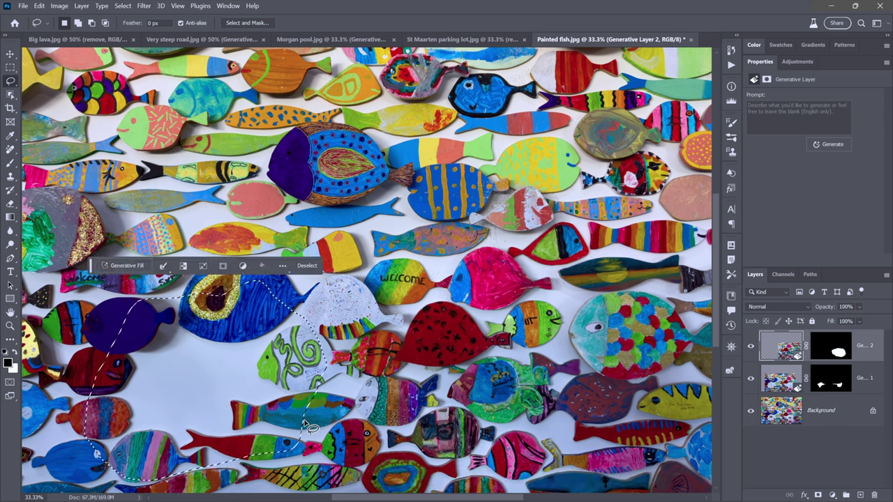
pyautogui.click(265, 265)
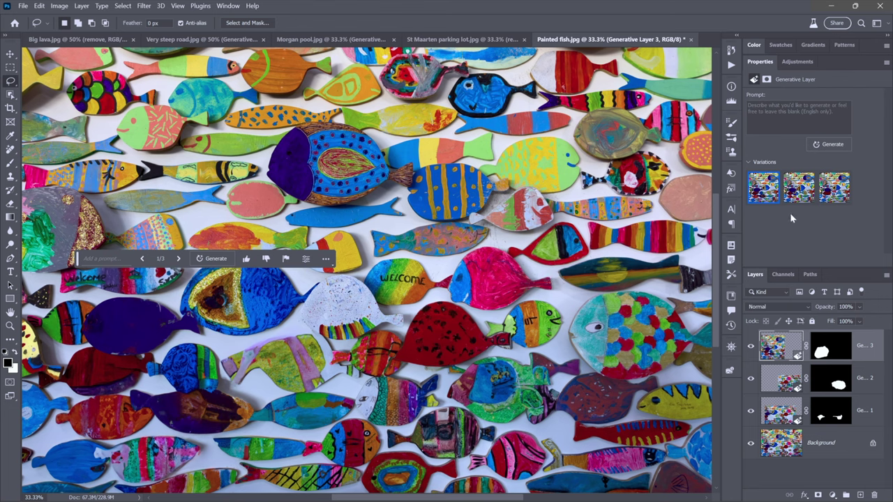
pyautogui.click(798, 188)
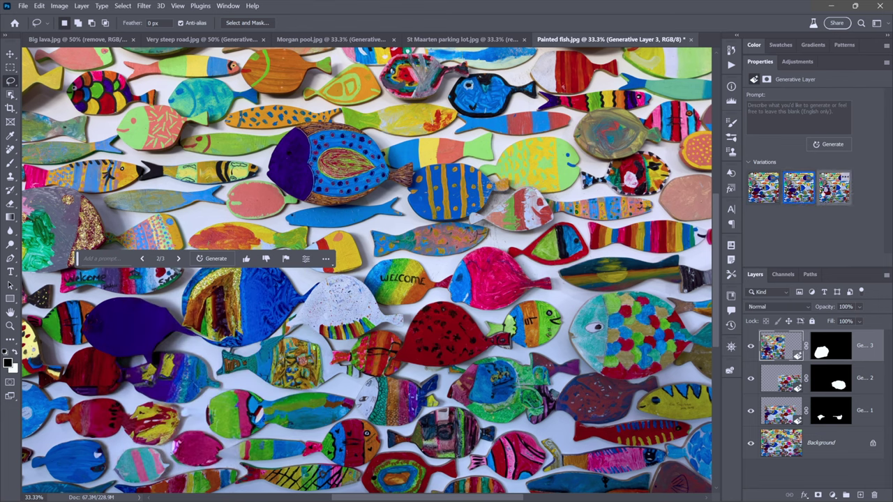
pyautogui.click(830, 196)
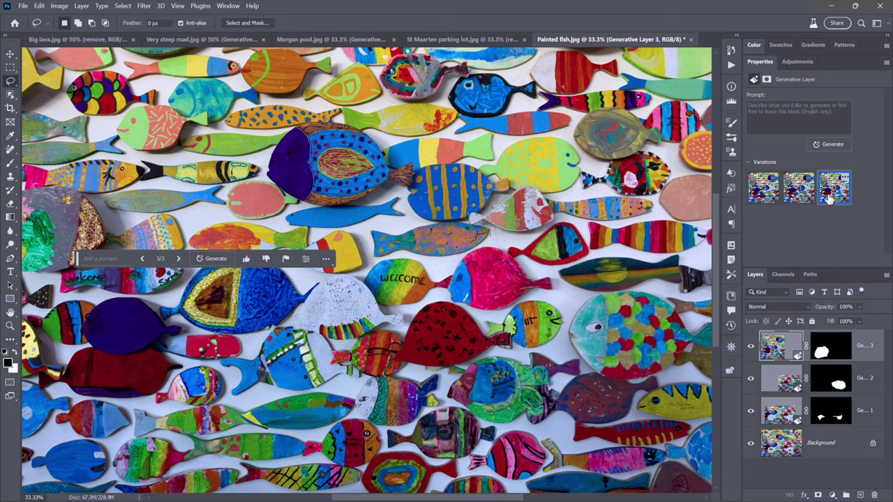
pyautogui.press('f')
pyautogui.press('f')
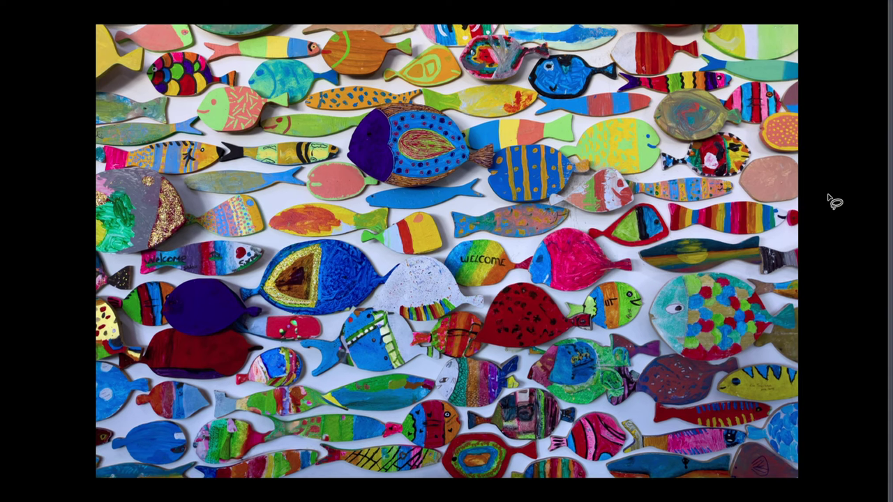